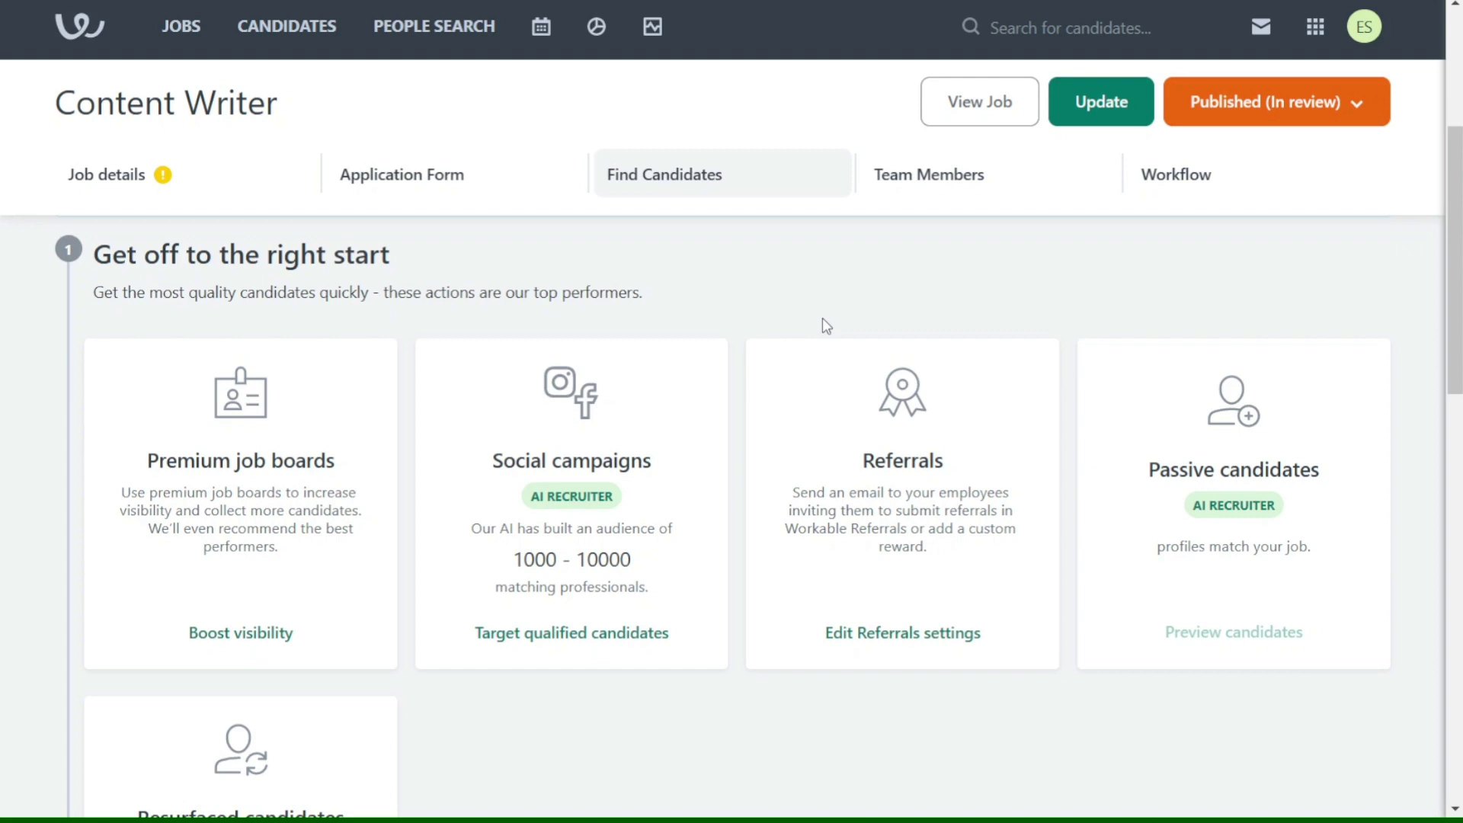
Step: Scroll through the Content Writer job's Find Candidates tab, then return to the top of the Workable homepage
drag(1457, 296, 1423, 531)
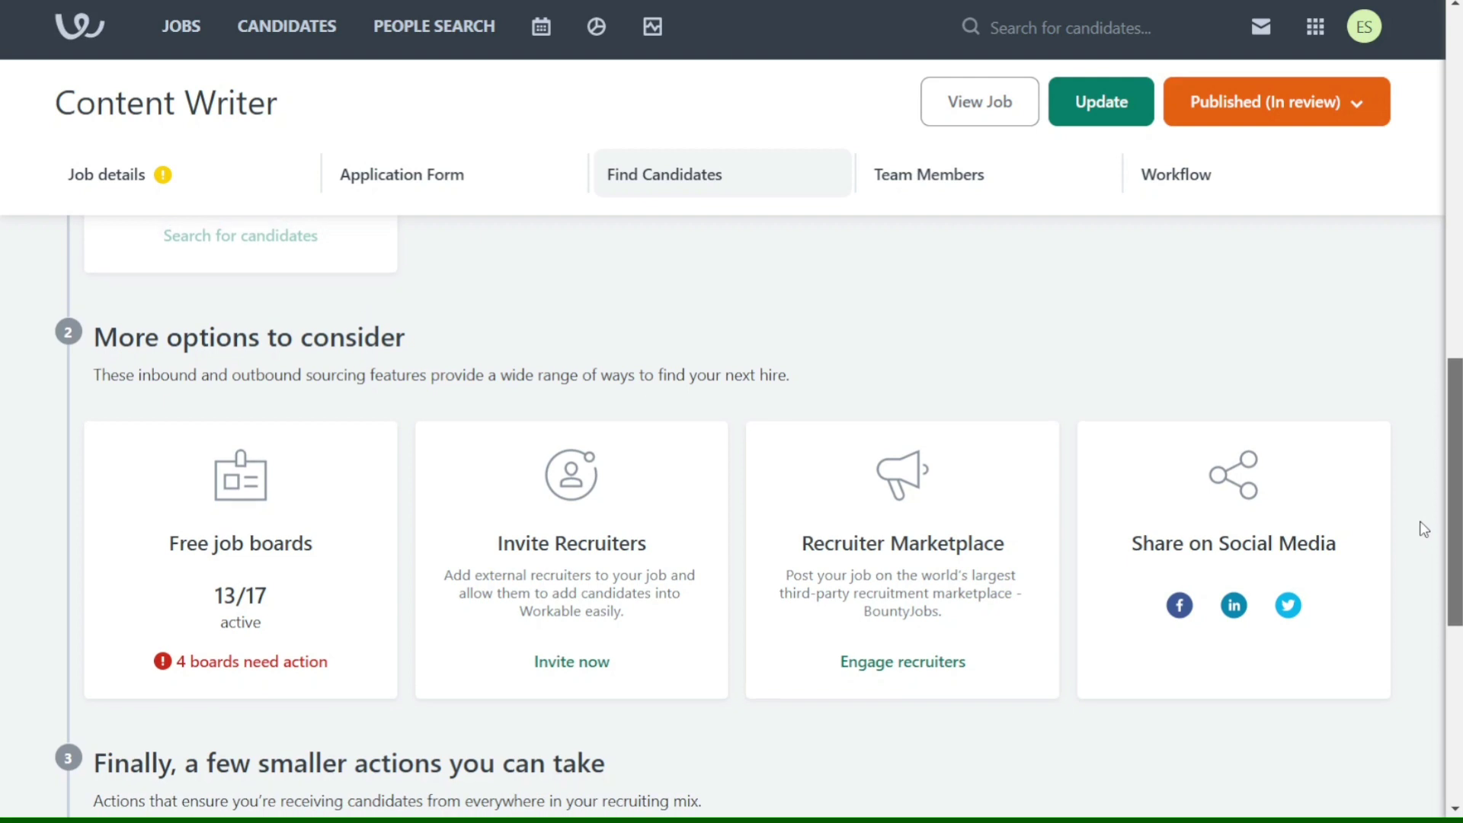
scroll(1419, 457, up, 6)
scroll(1410, 339, up, 2)
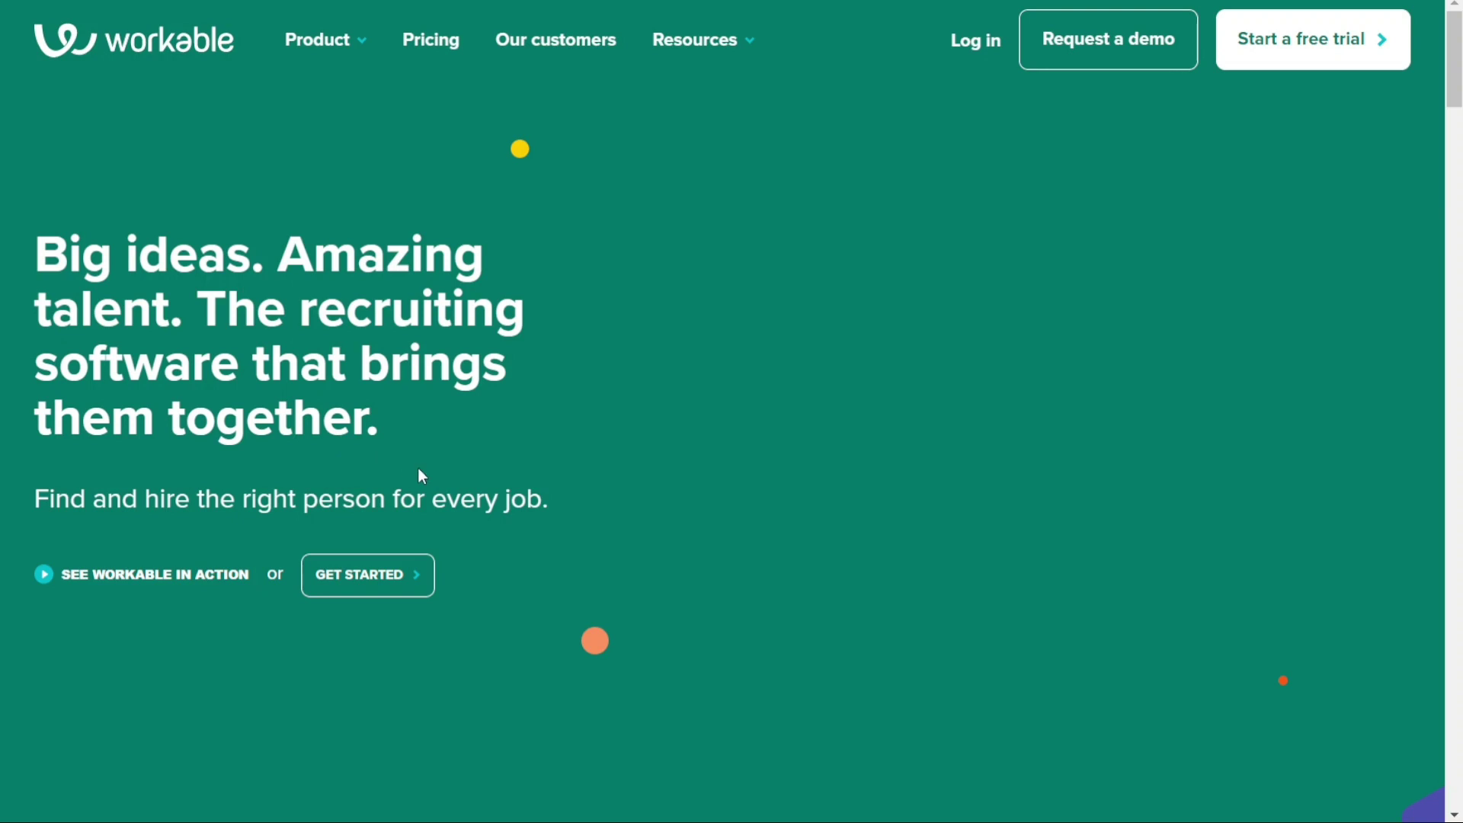
Step: Start a free trial and submit the sign-up name, work email and password
click(367, 585)
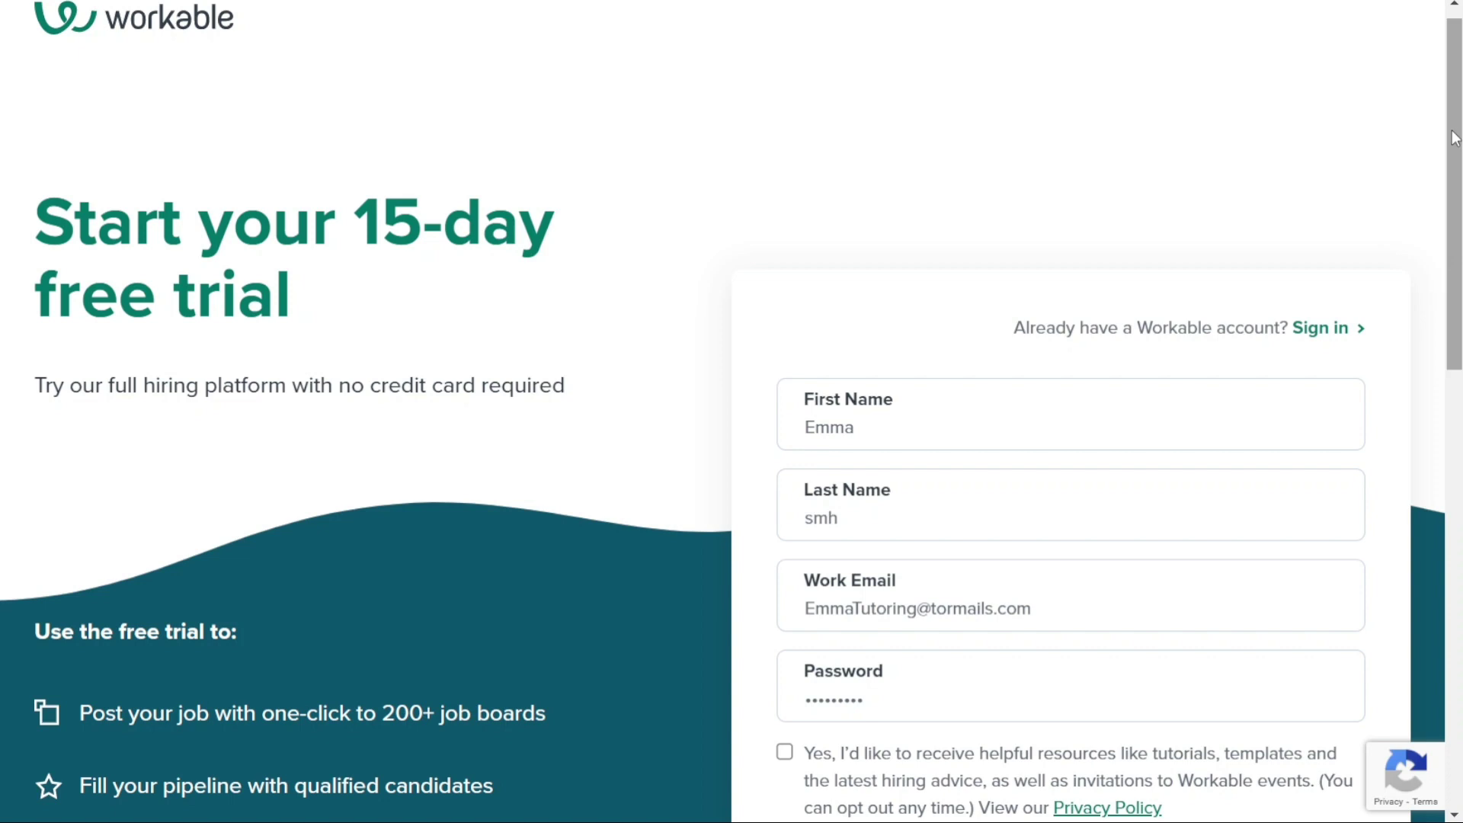
drag(1455, 141, 1459, 298)
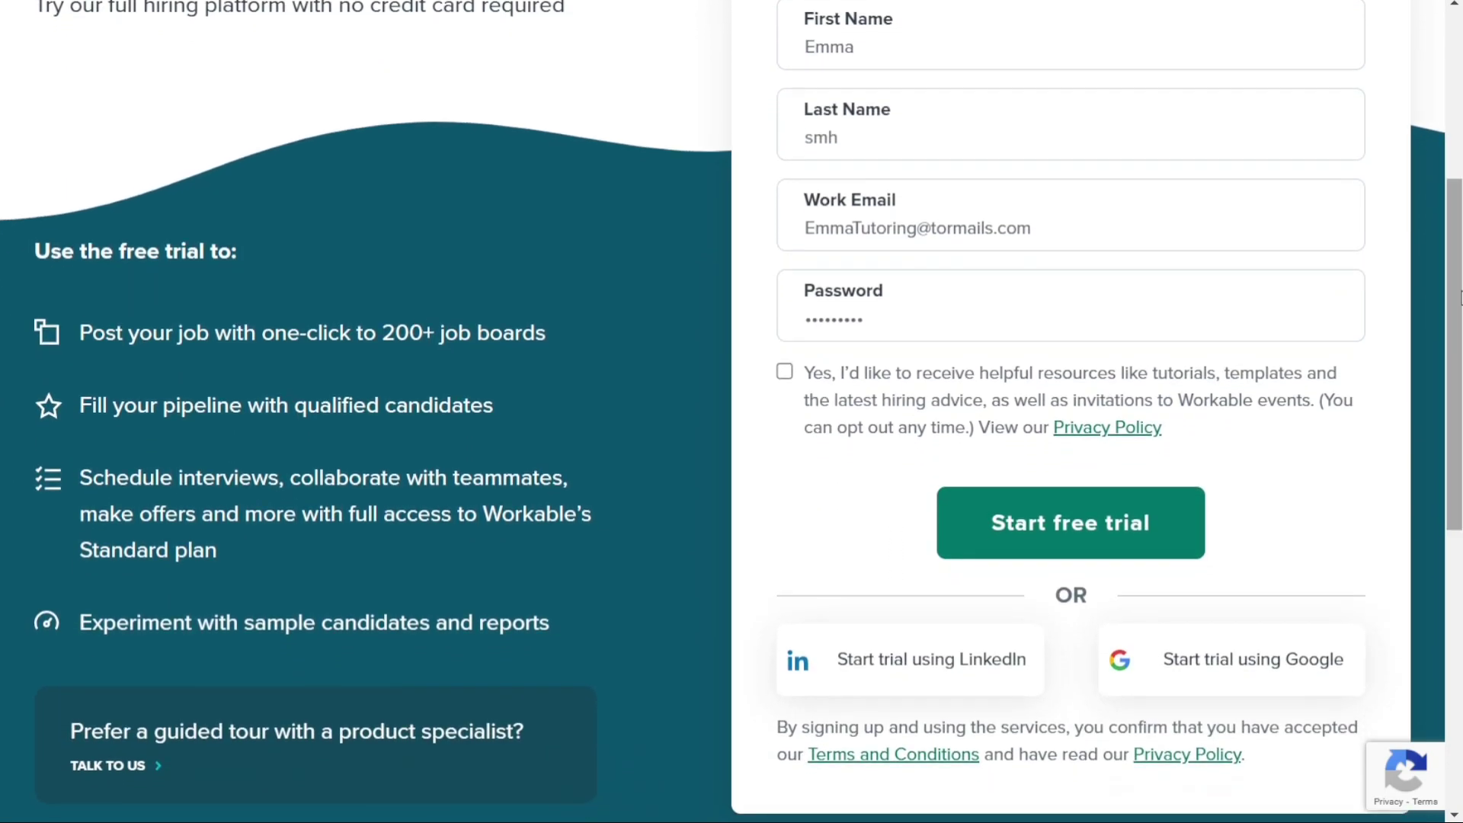
click(1077, 538)
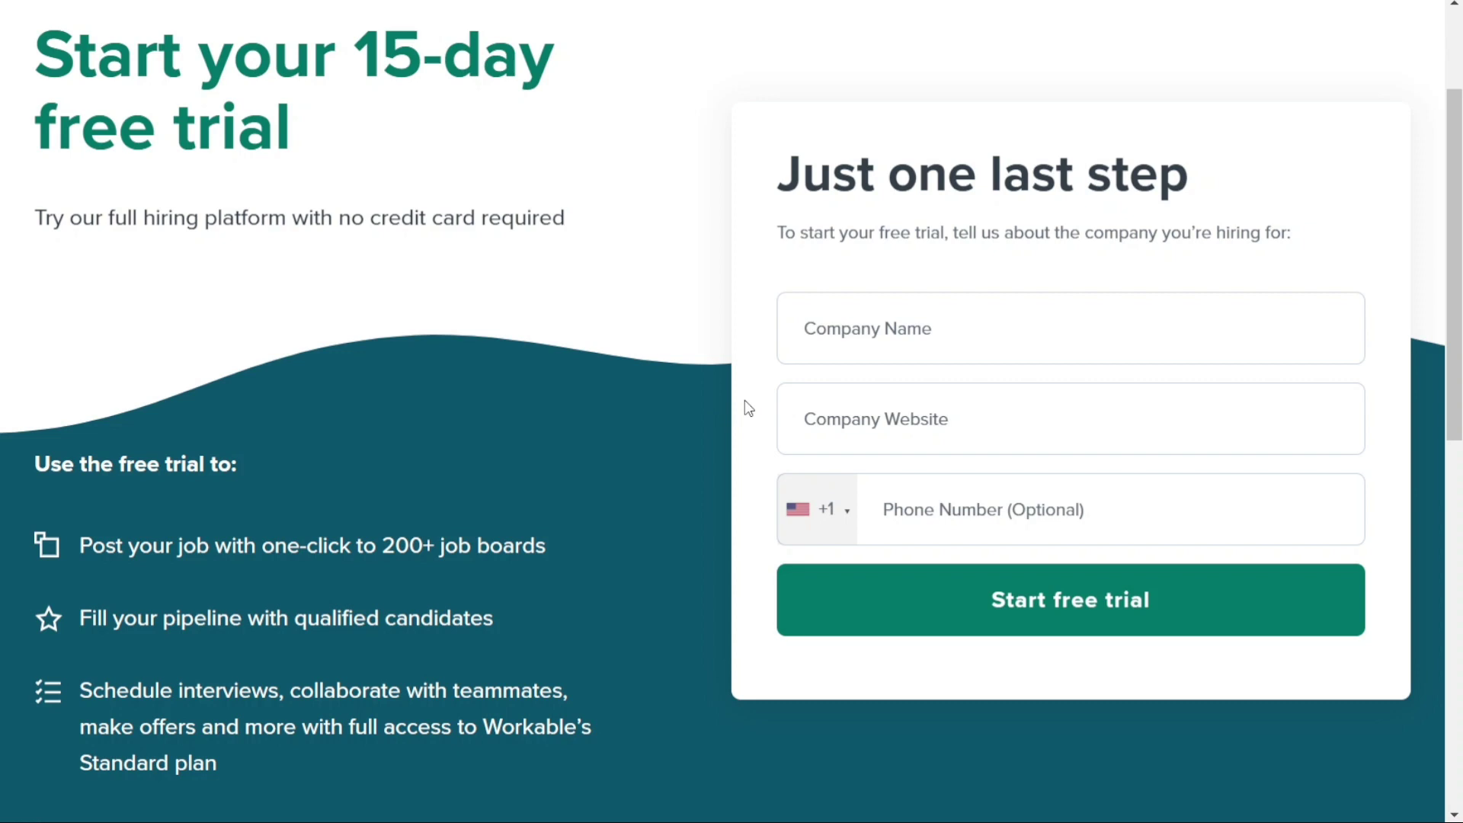
Step: Fill in company name, company website and optional phone number, then submit the company step
click(902, 348)
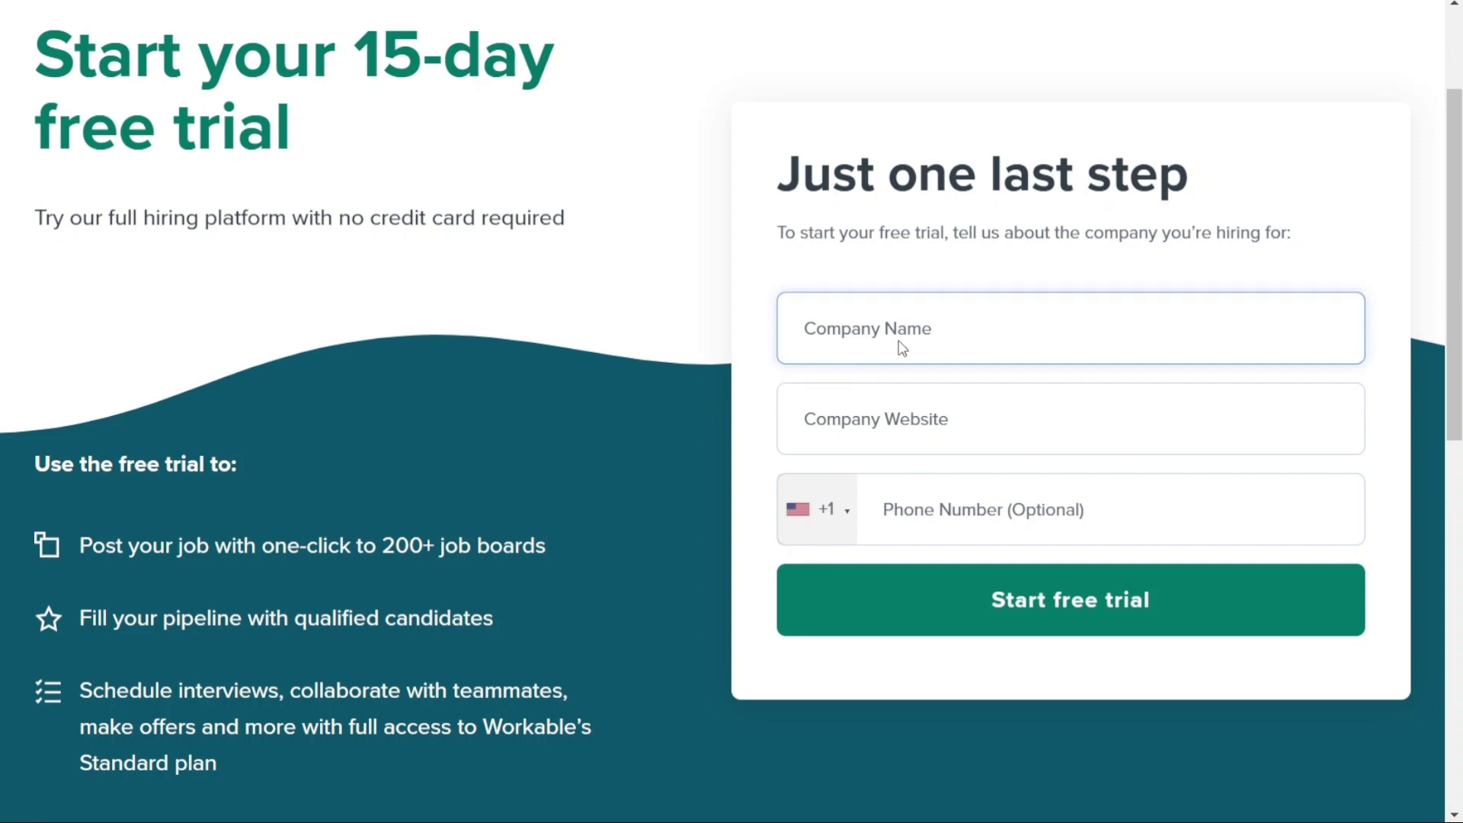
click(908, 424)
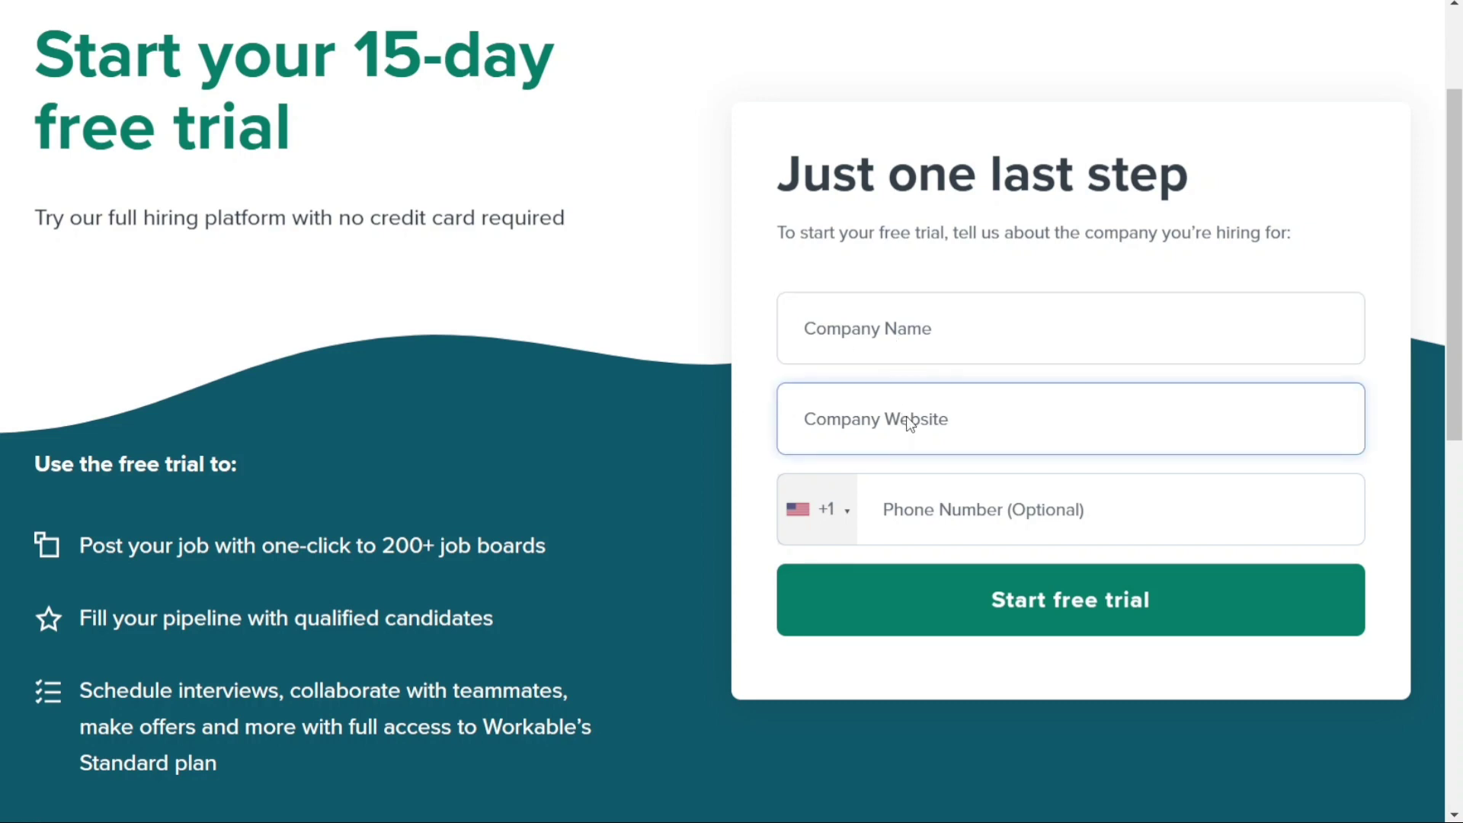
click(991, 499)
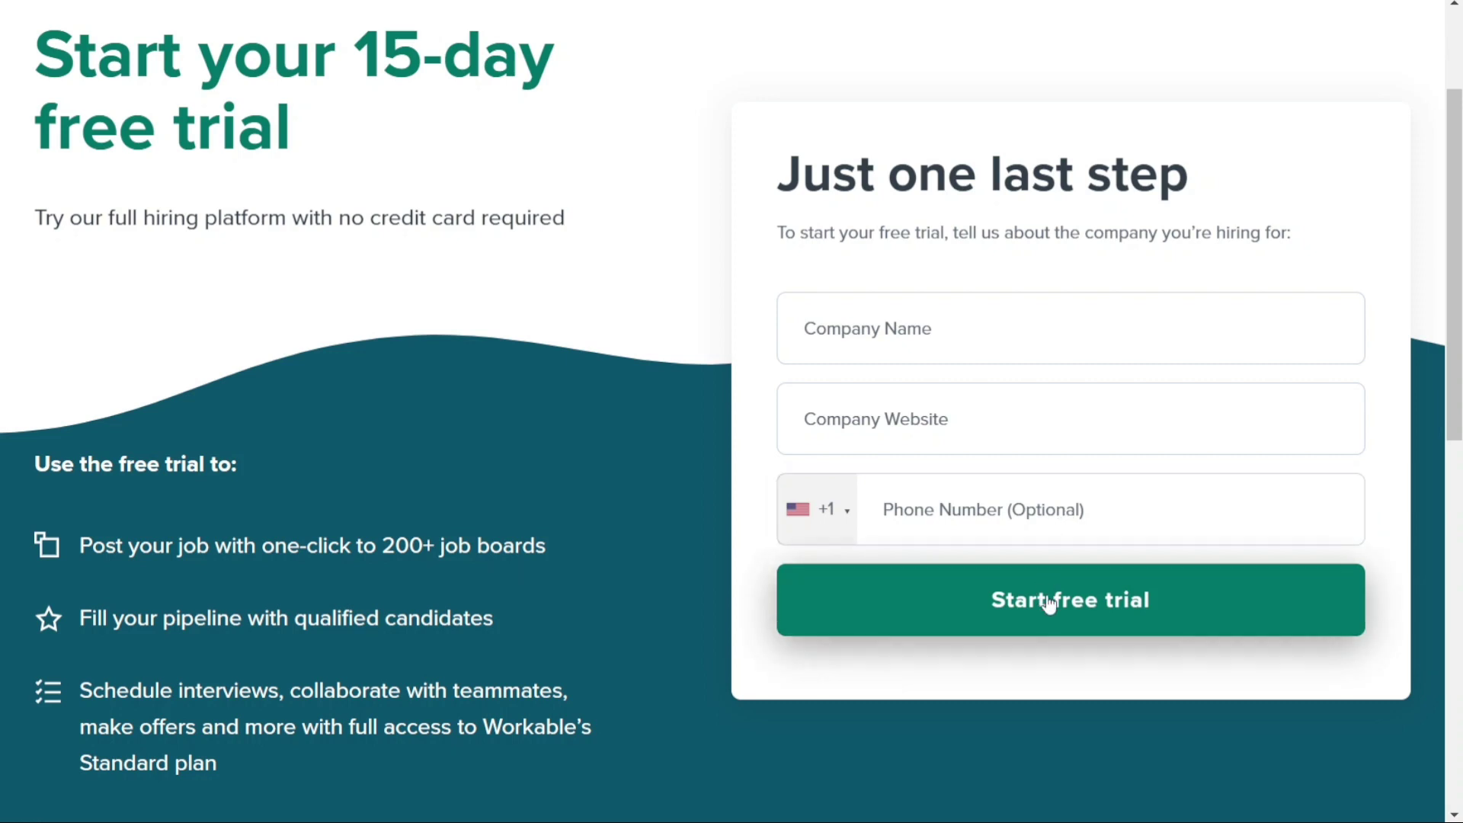
click(1105, 629)
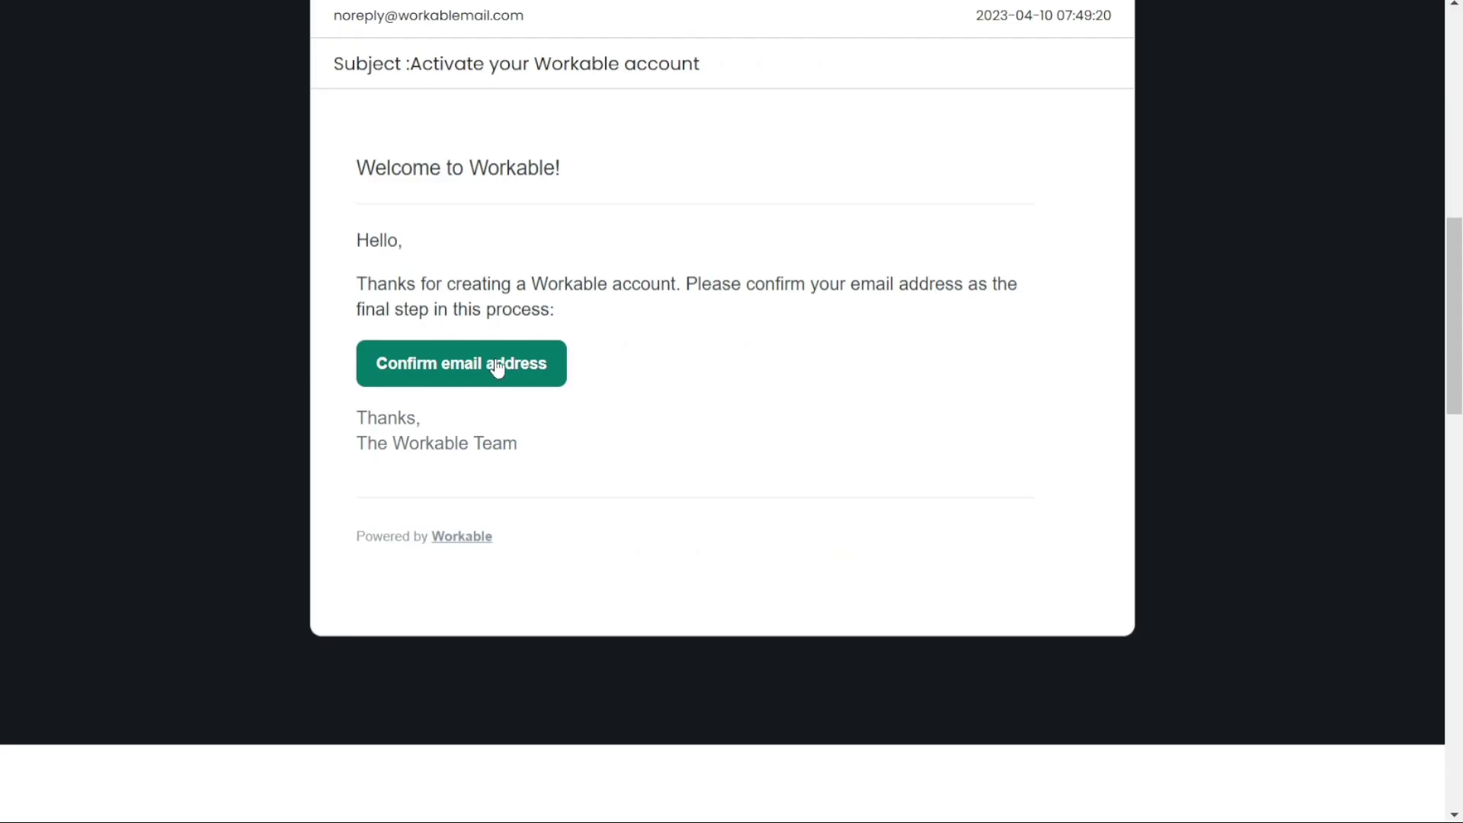
Step: Confirm the email address from the 'Activate your Workable account' email
click(498, 366)
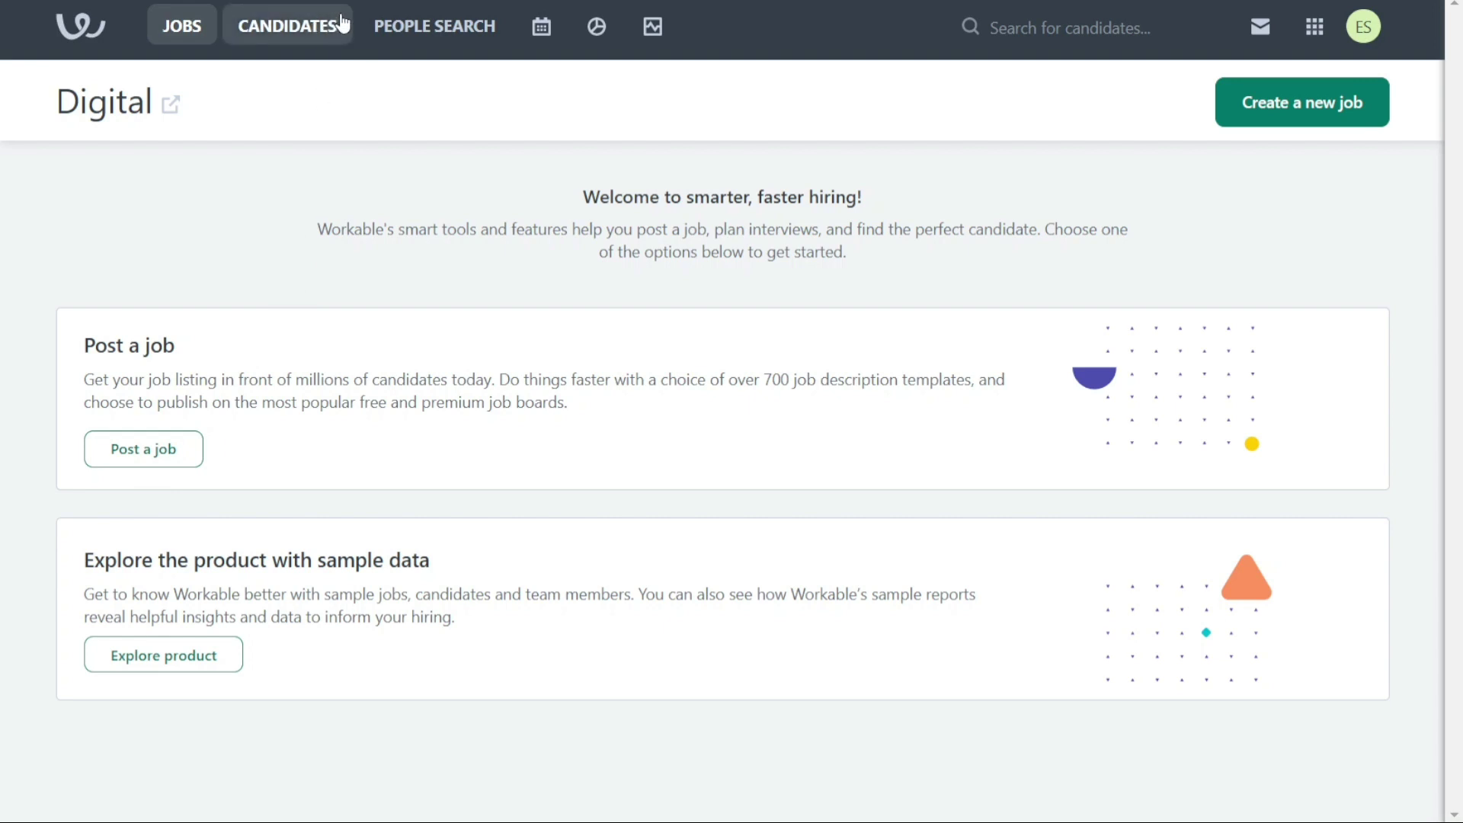
Step: Browse Candidates and Pinned Searches, ending on the empty My Agenda page
click(288, 26)
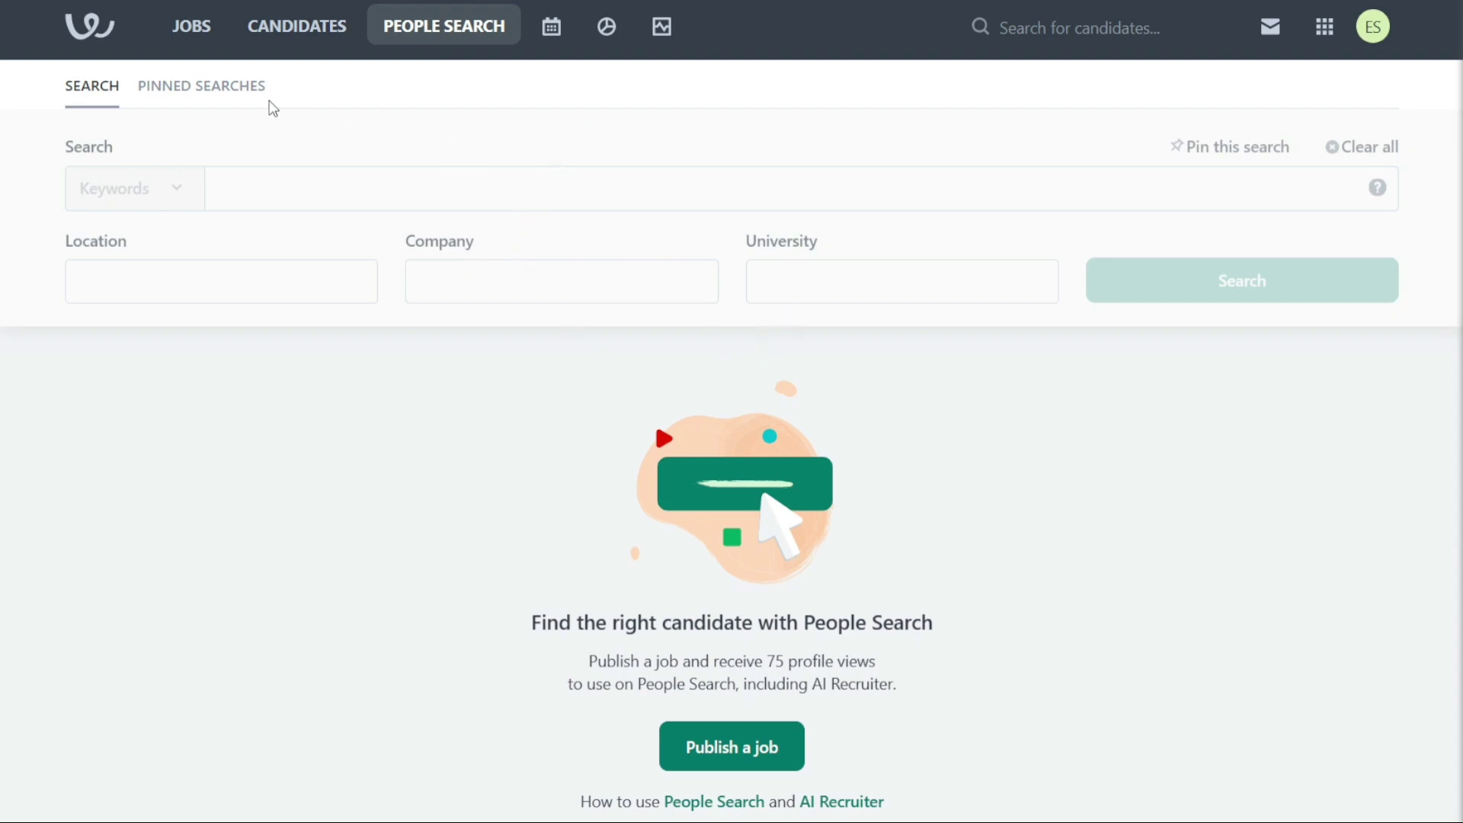
click(222, 93)
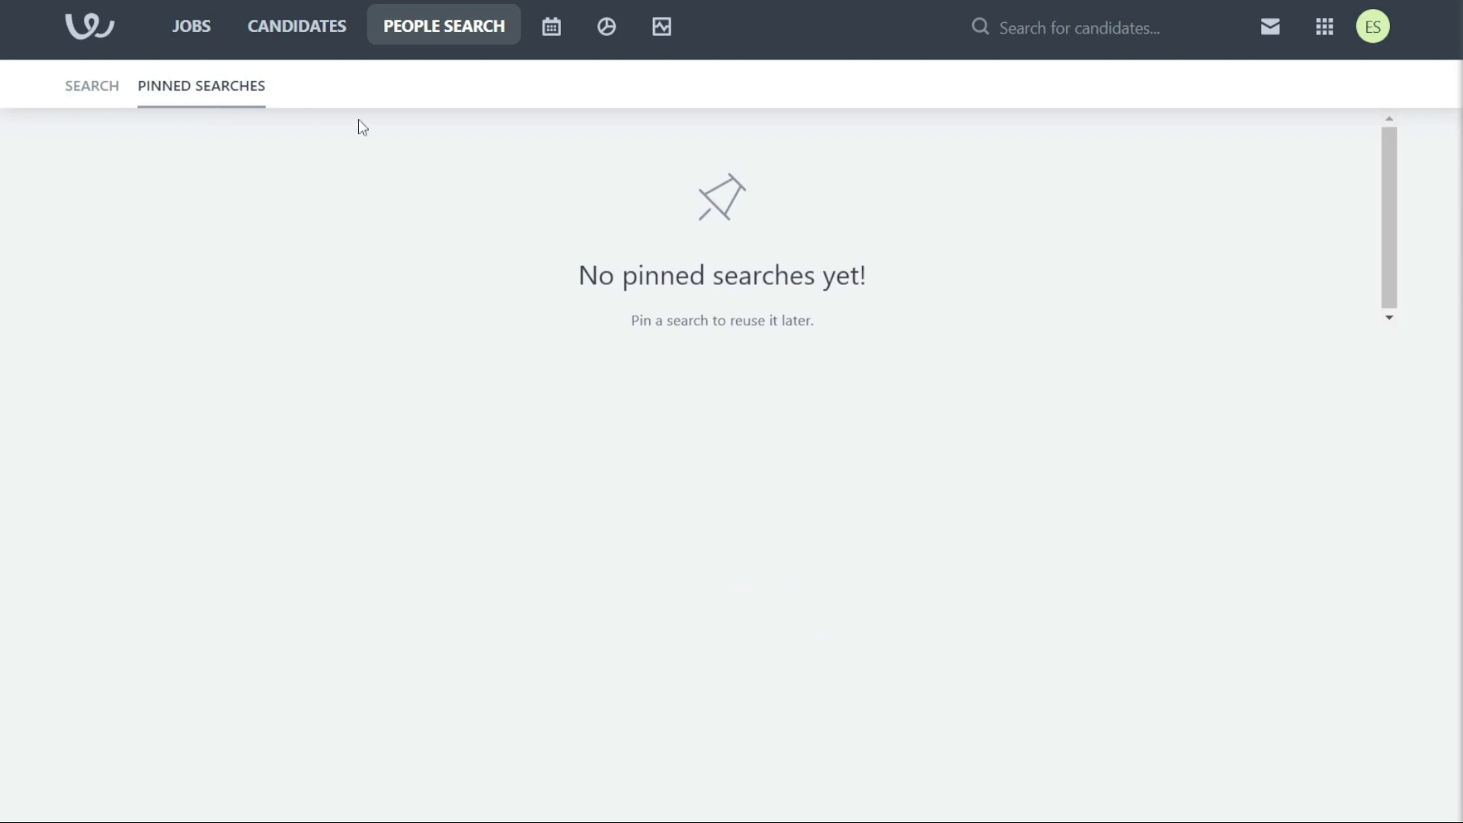
click(551, 30)
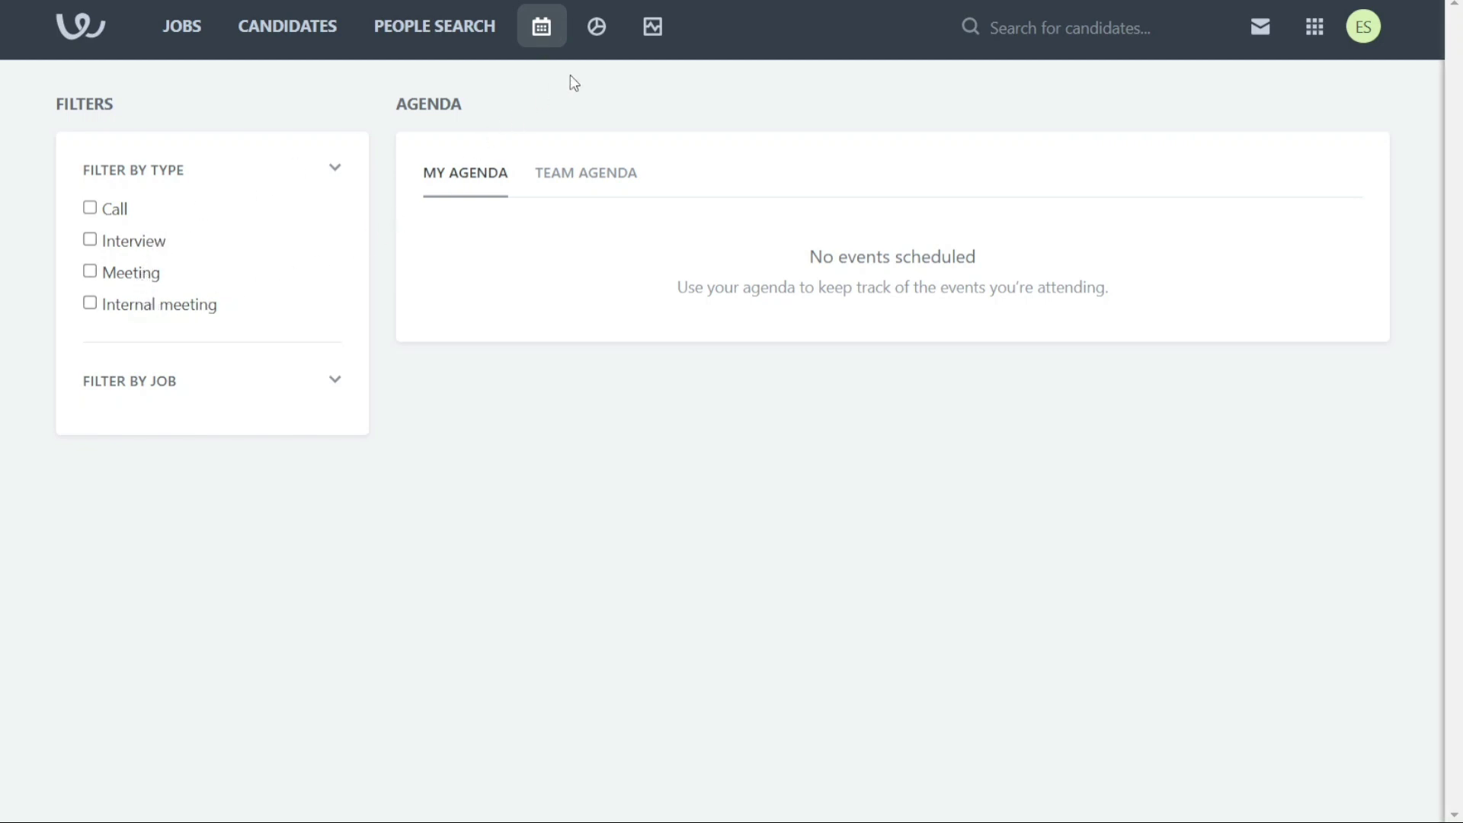
Step: Look over the Report Center, then scroll through the empty Activity Stream's filter chips
click(598, 31)
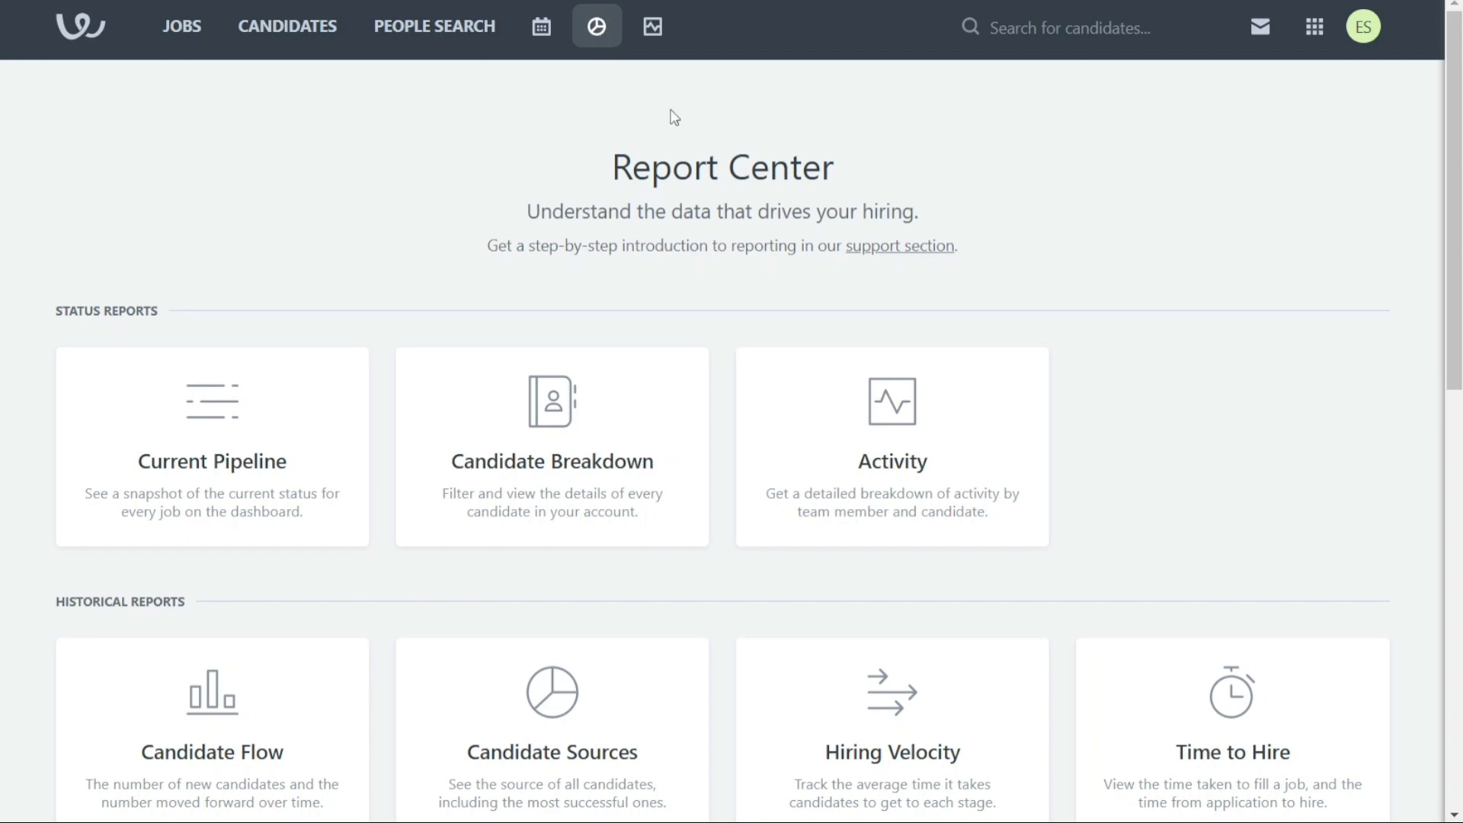
click(653, 27)
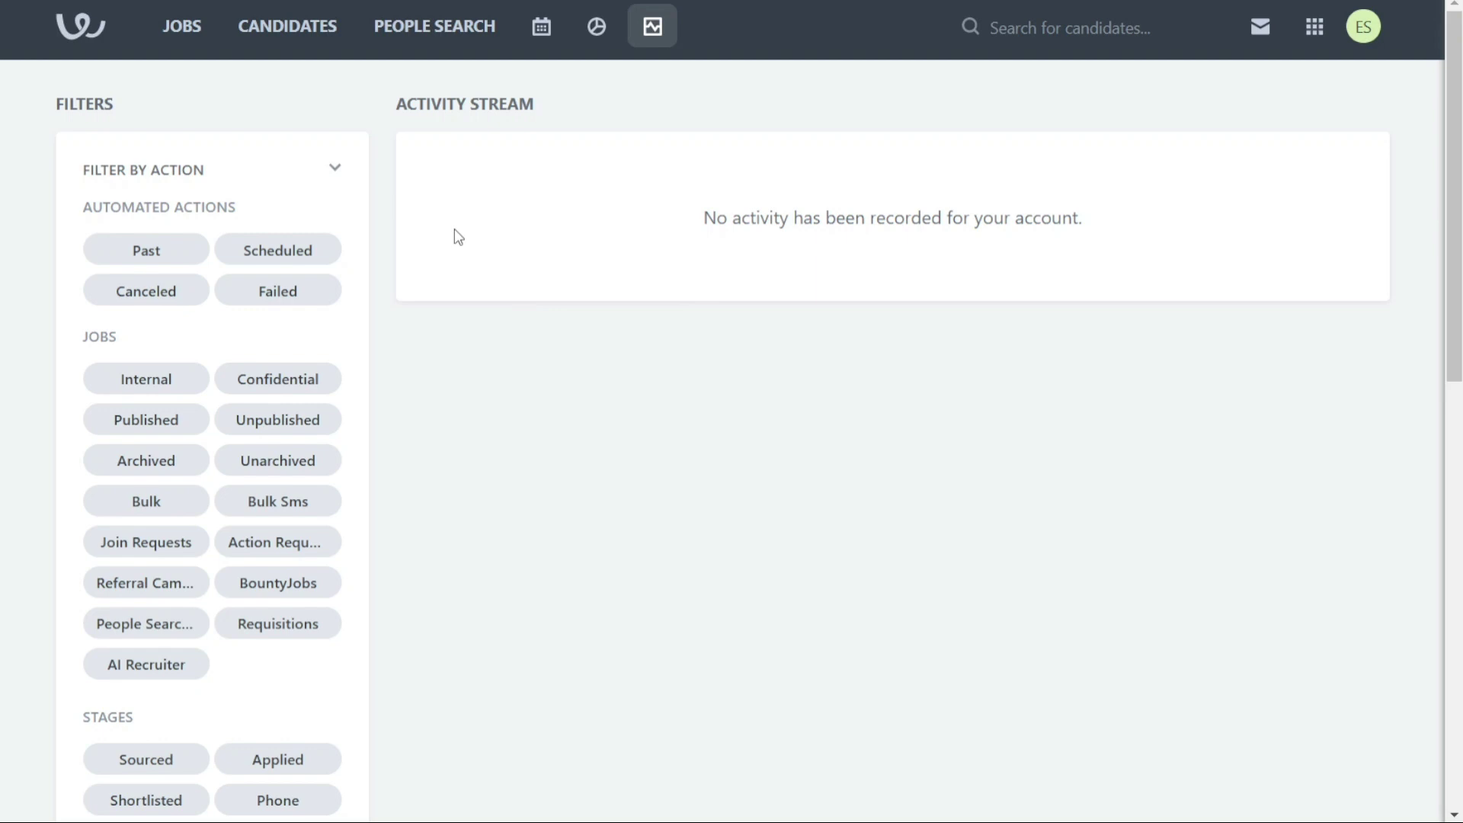
scroll(437, 438, down, 1)
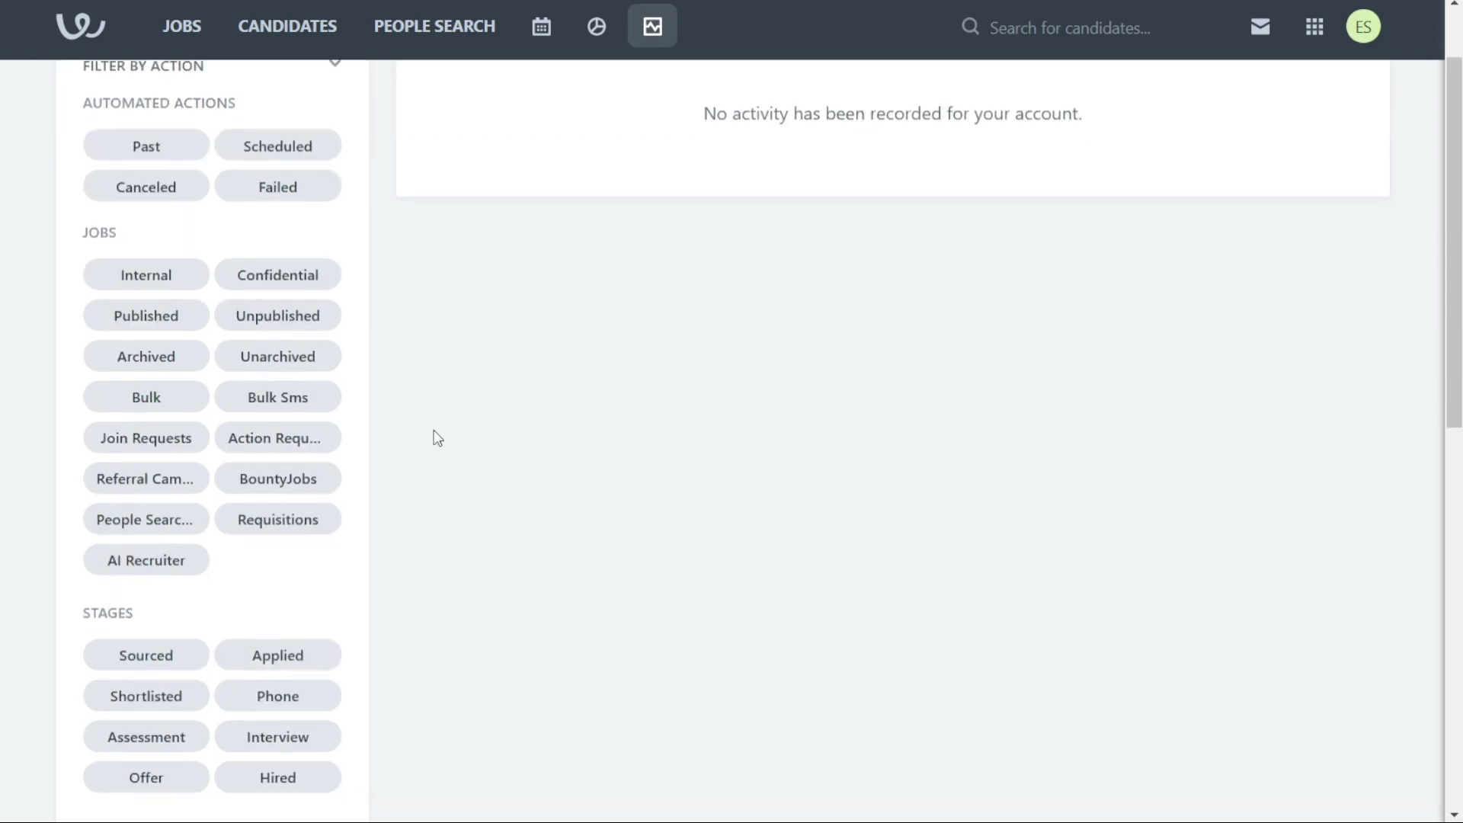
scroll(438, 438, down, 1)
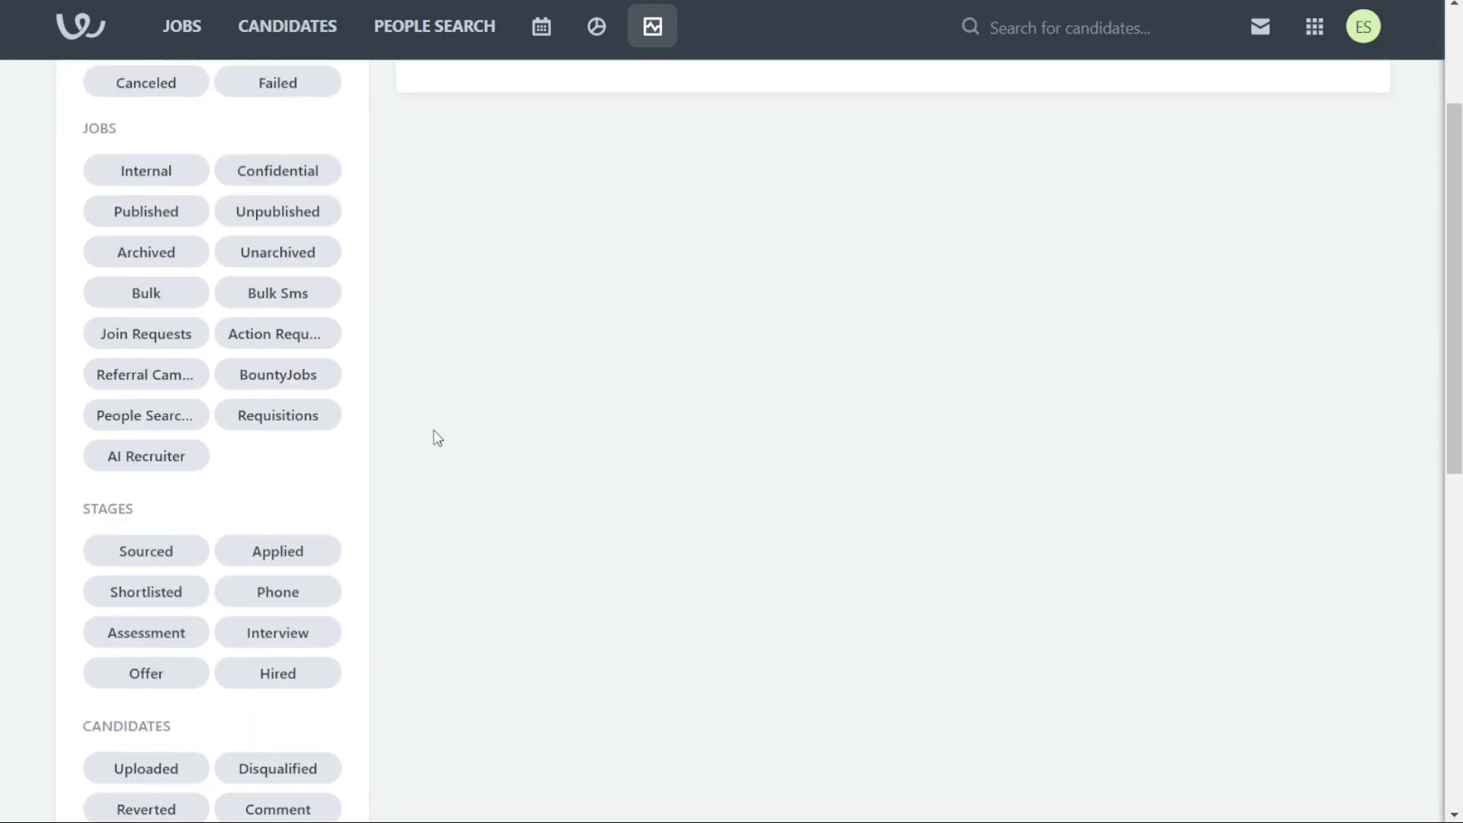
scroll(437, 438, down, 5)
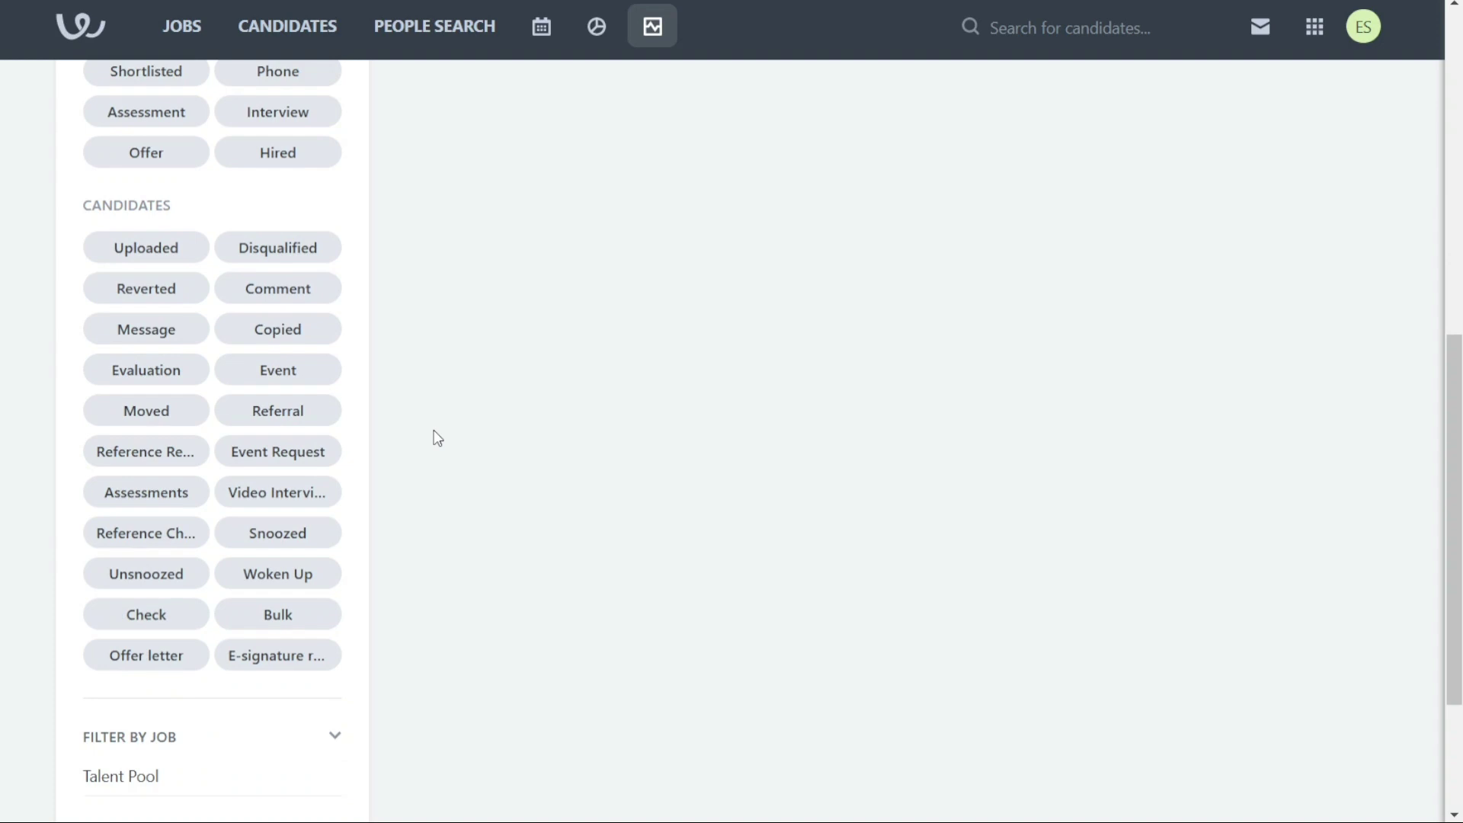
scroll(437, 438, down, 2)
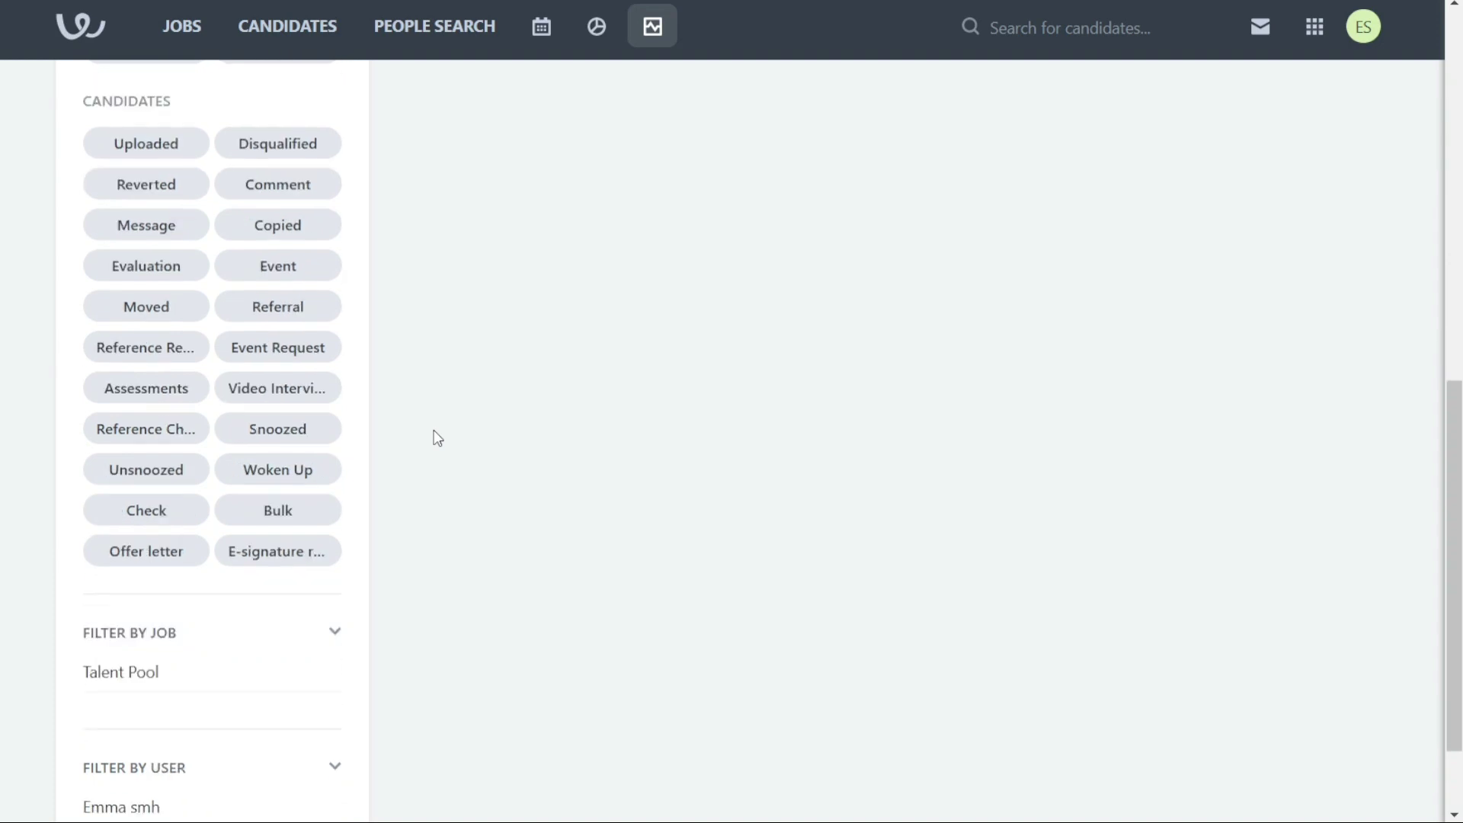
scroll(437, 439, up, 1)
scroll(437, 439, up, 2)
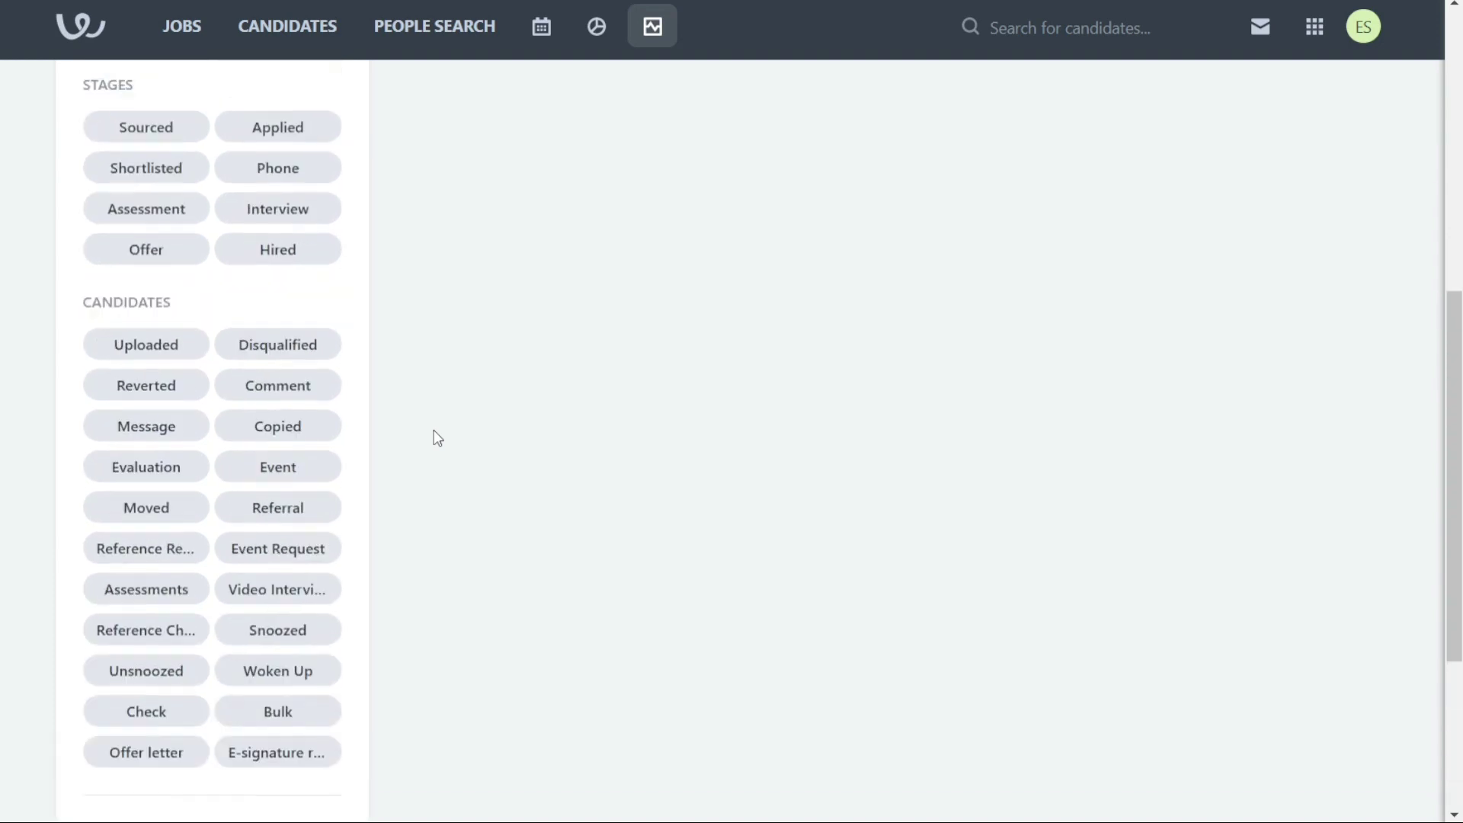
Step: From Jobs, check the empty inbox and open the ES avatar's profile dropdown
click(170, 29)
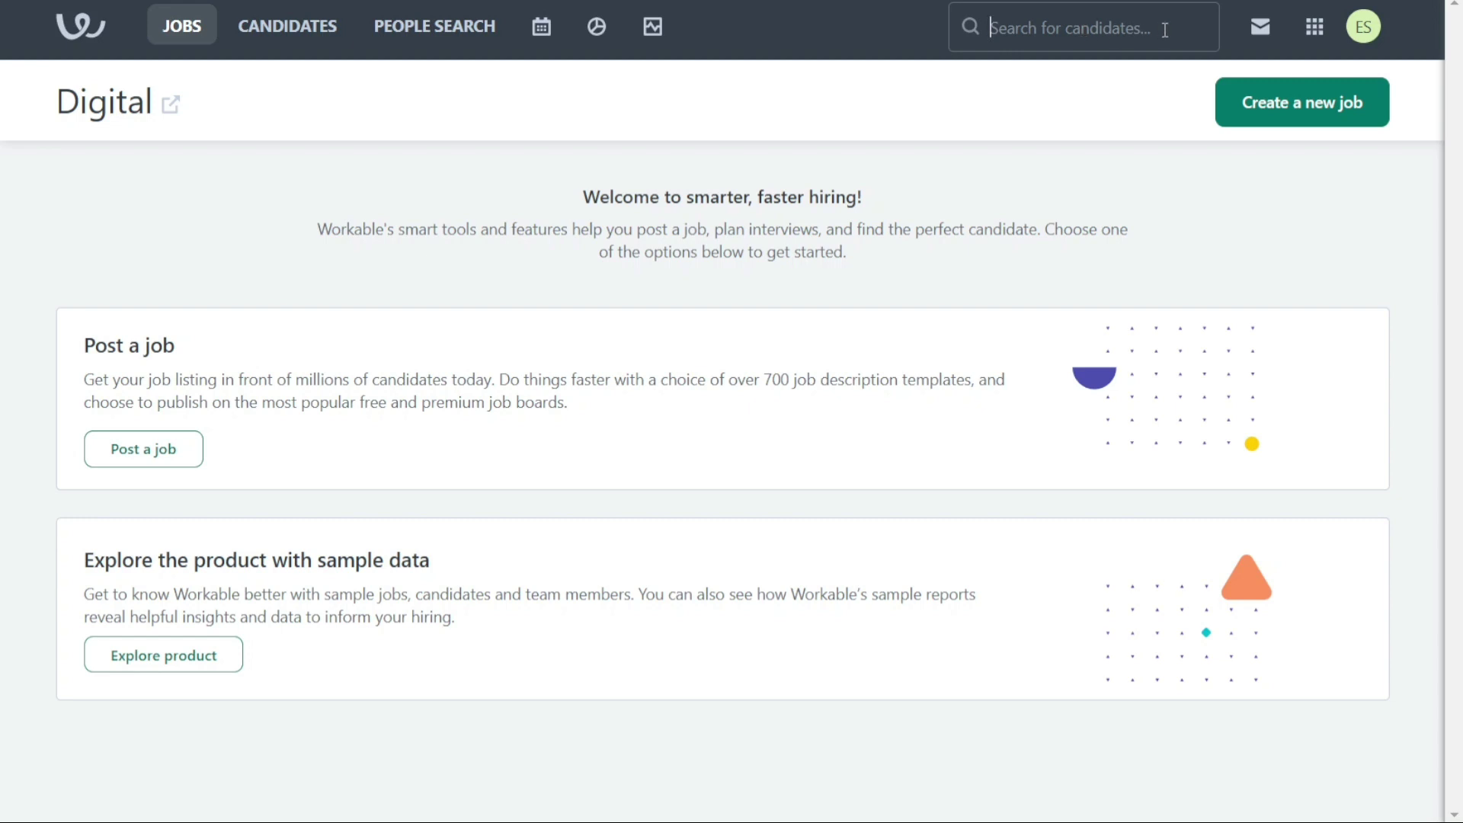
click(1263, 30)
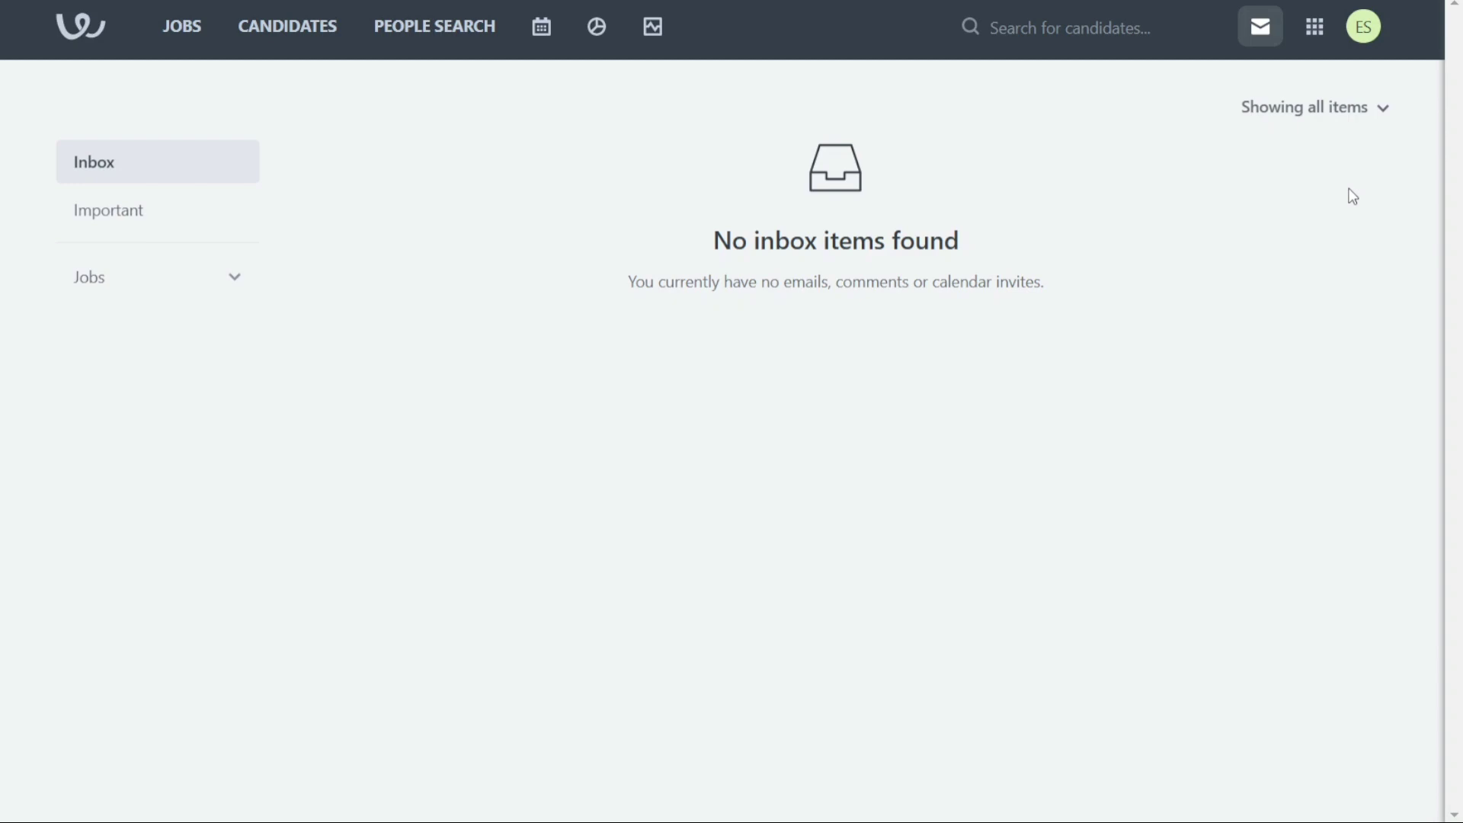
click(1363, 31)
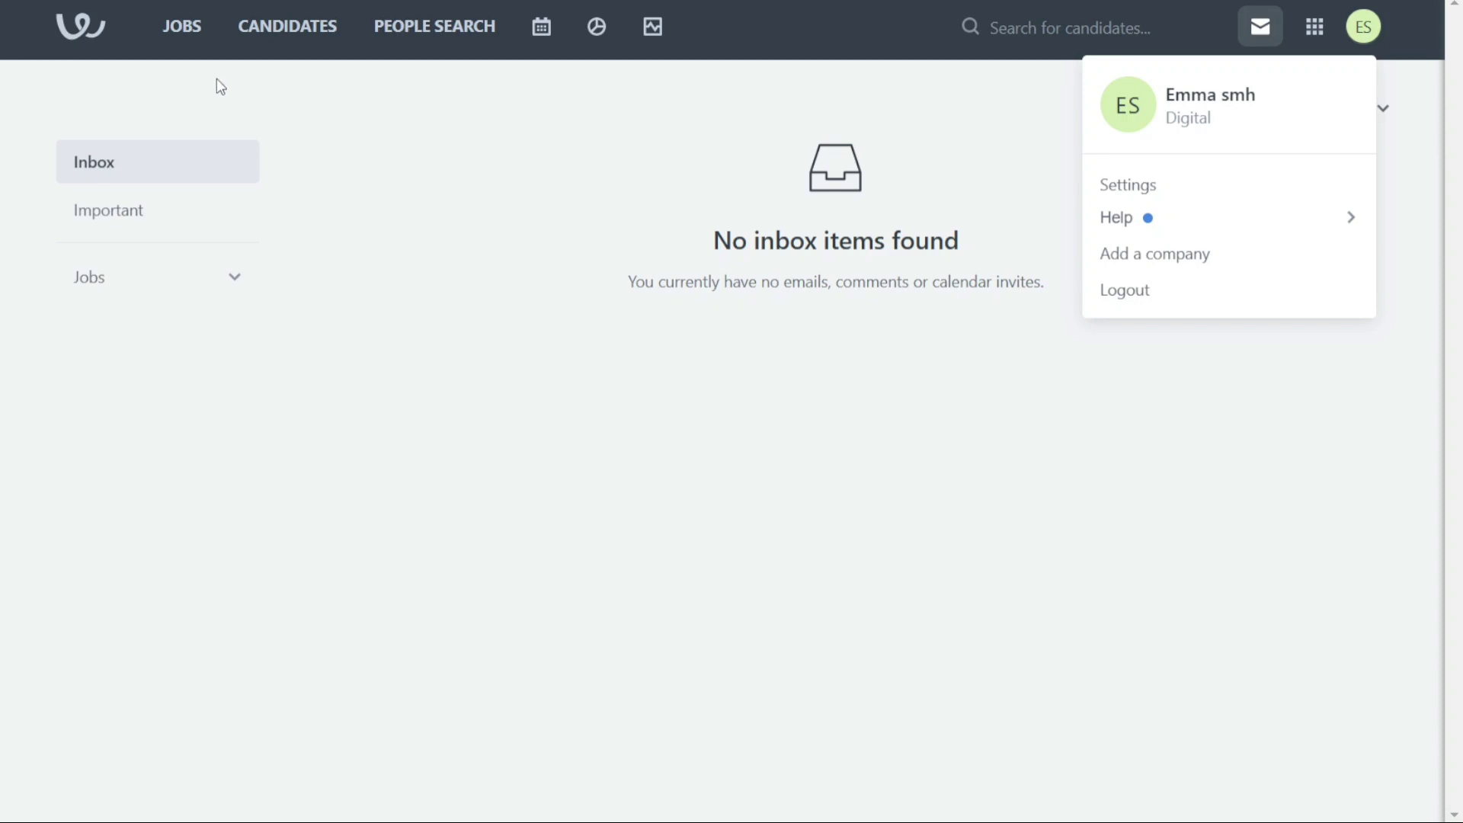
Step: Create a new job from the Jobs overview and scroll to the empty Job title field
click(184, 39)
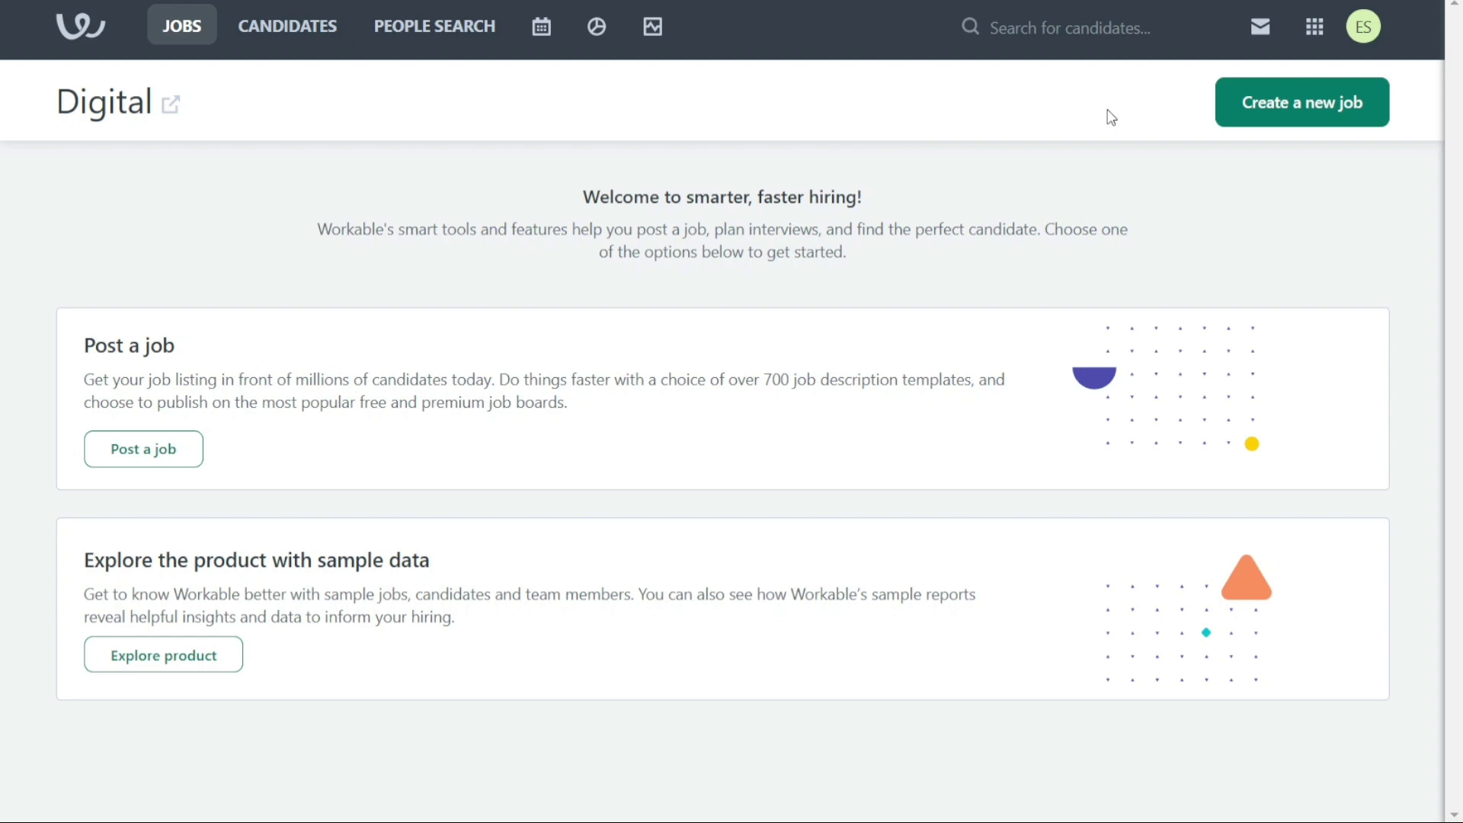
click(1324, 113)
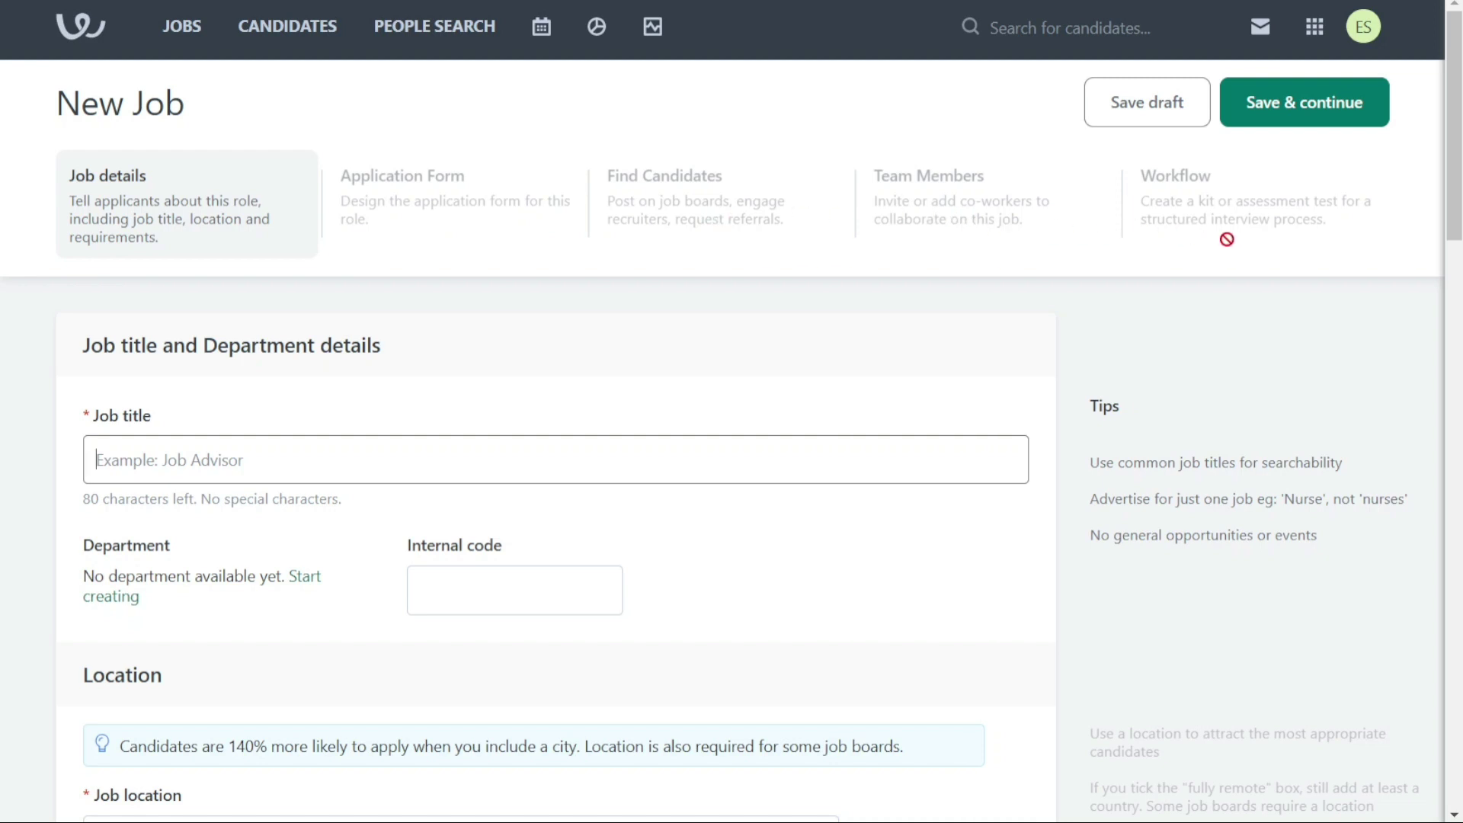
drag(1455, 128, 1455, 150)
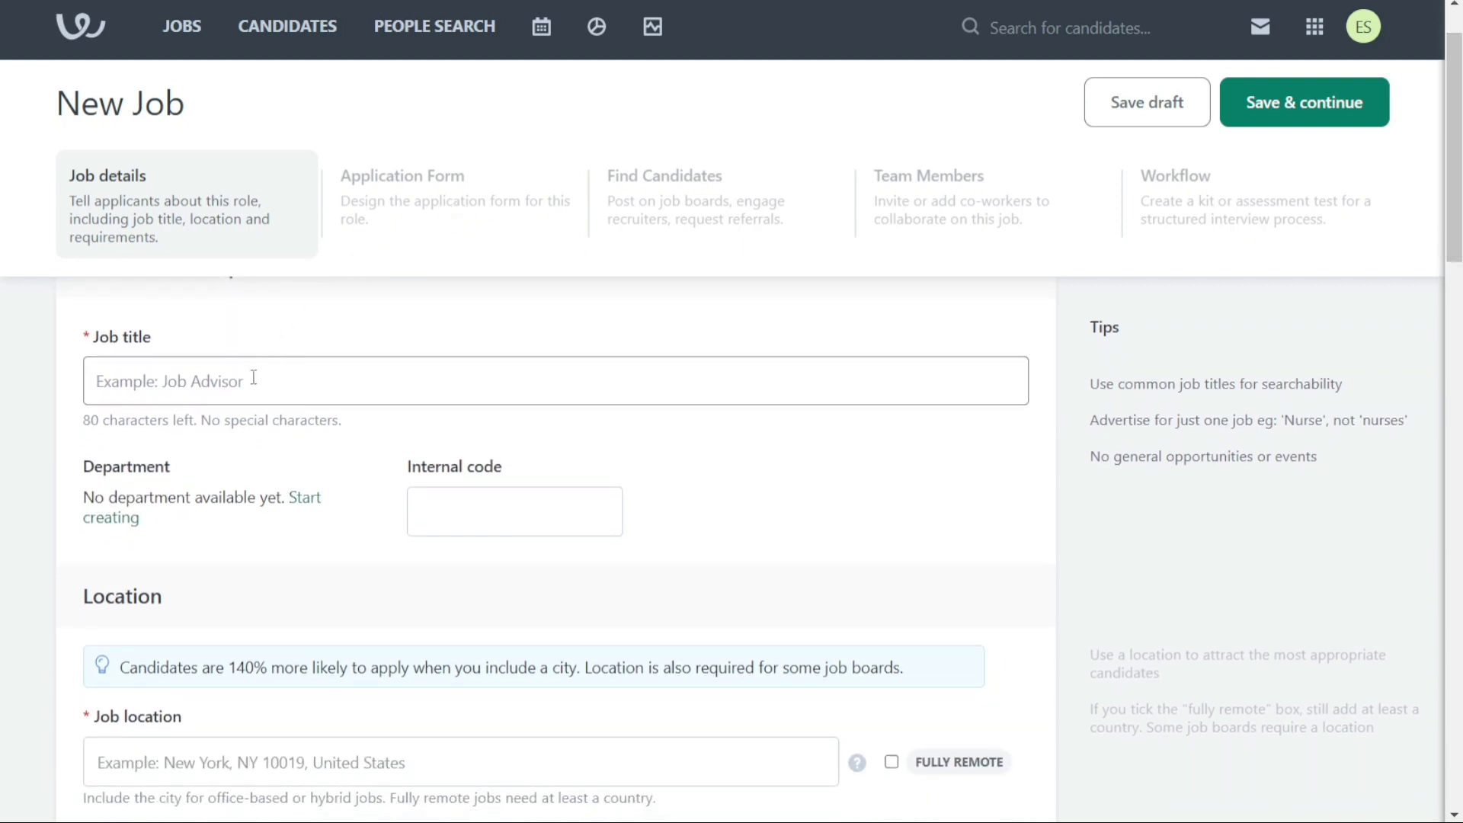
Step: Title the job Content Writer, located in New York, NY, United States, and mark it fully remote
text(writer)
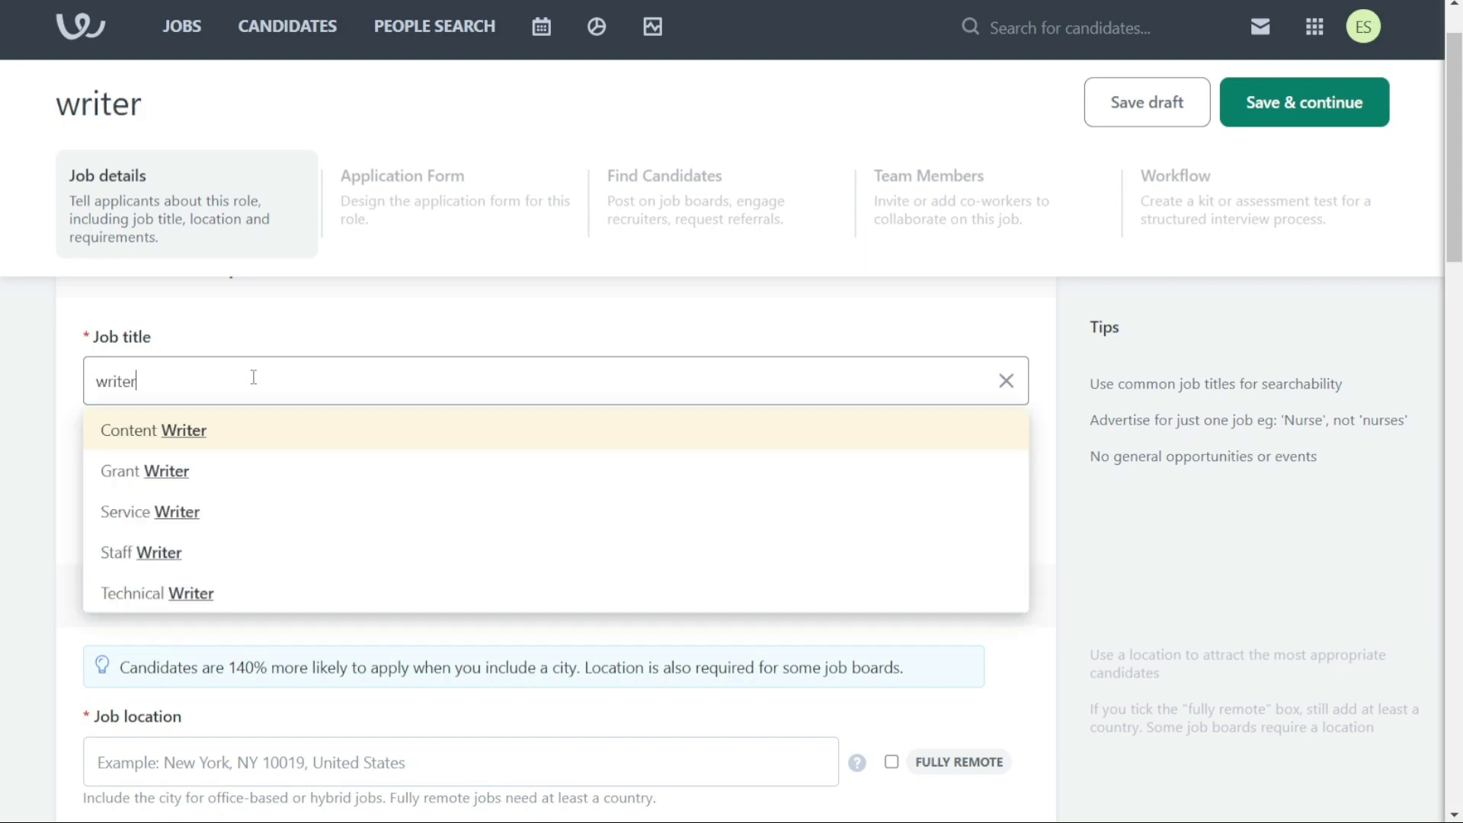
click(246, 431)
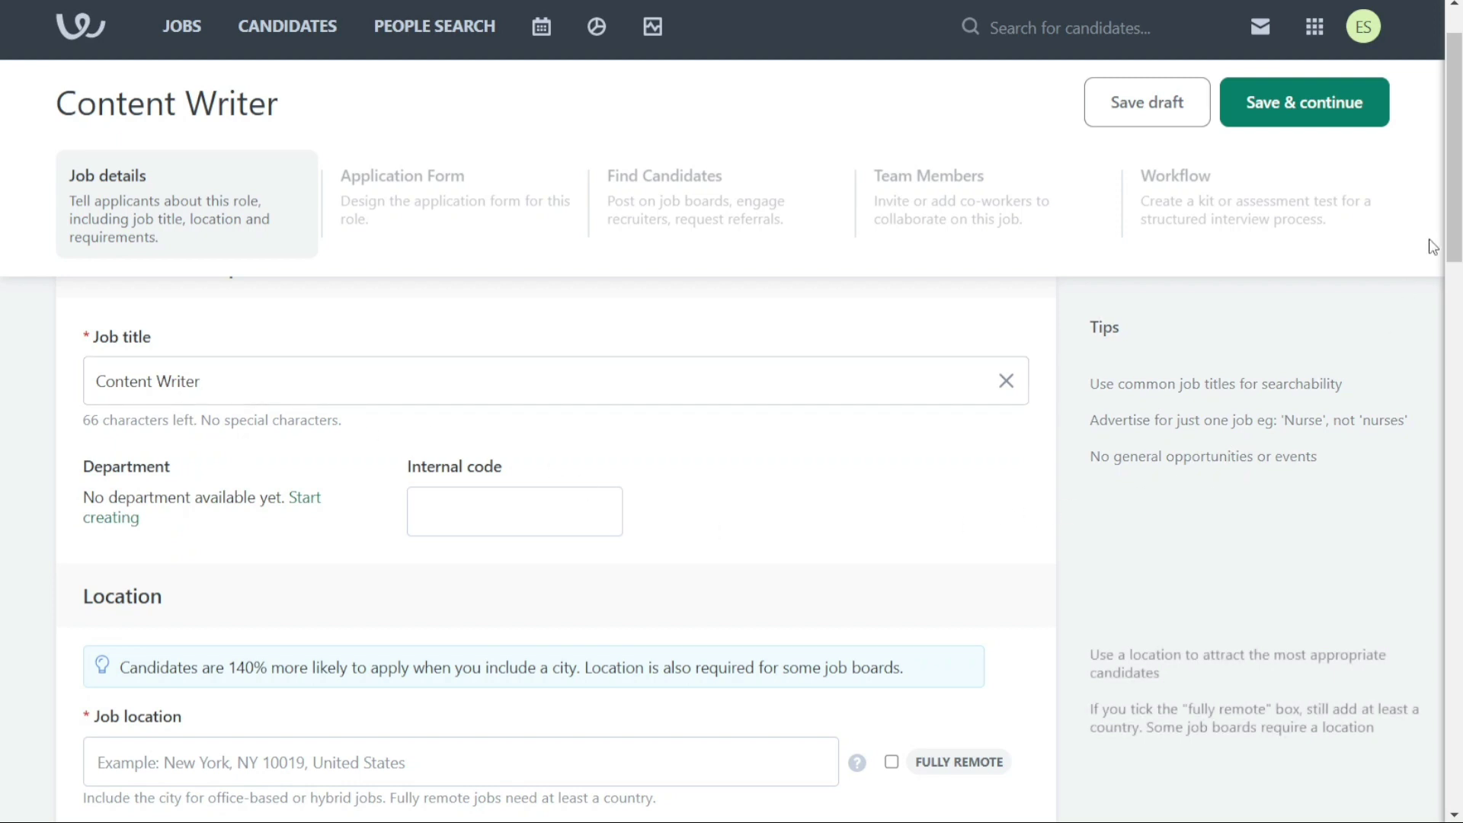
drag(1457, 204, 1457, 247)
click(548, 602)
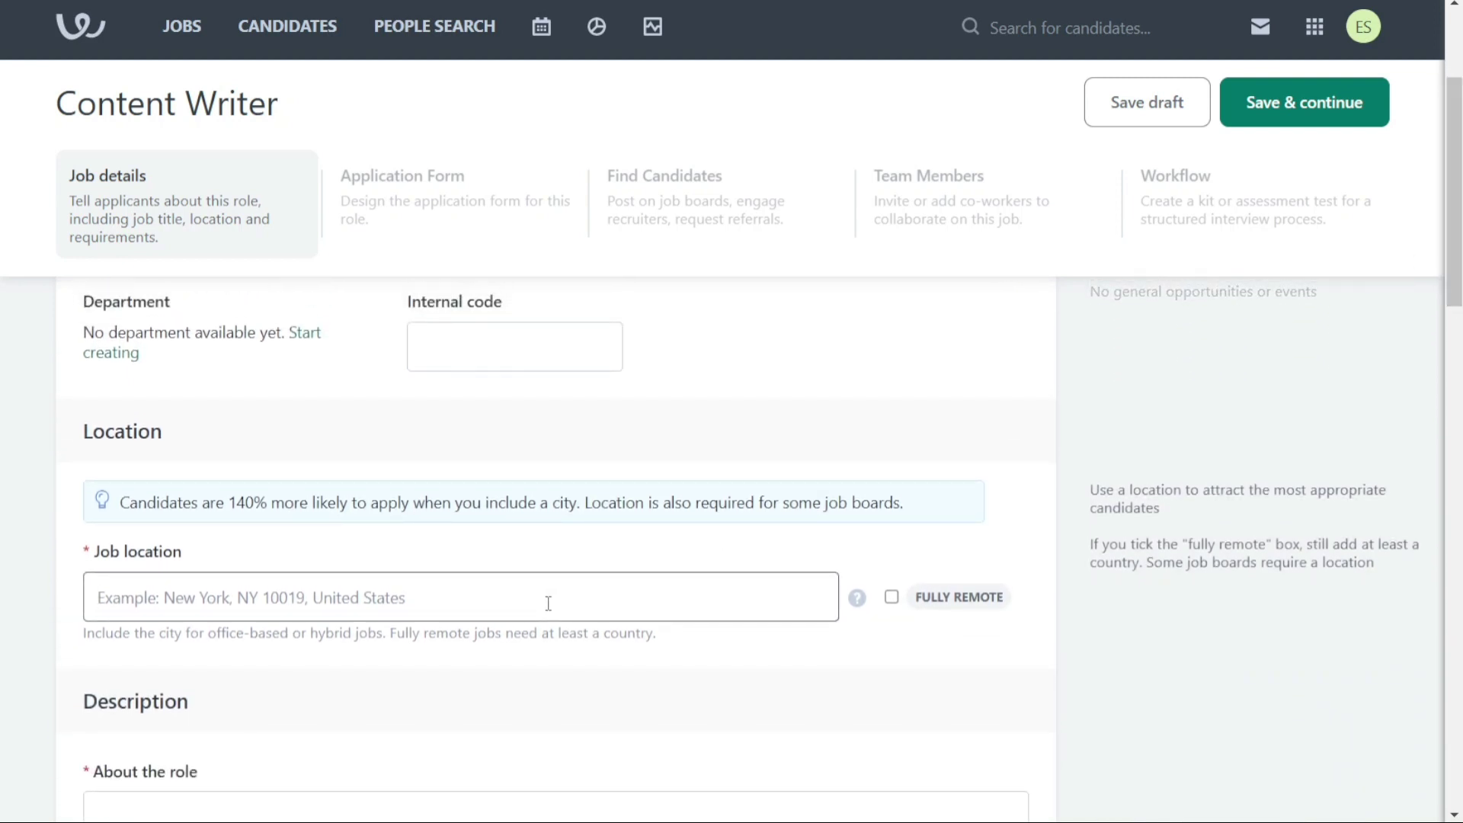
text(new)
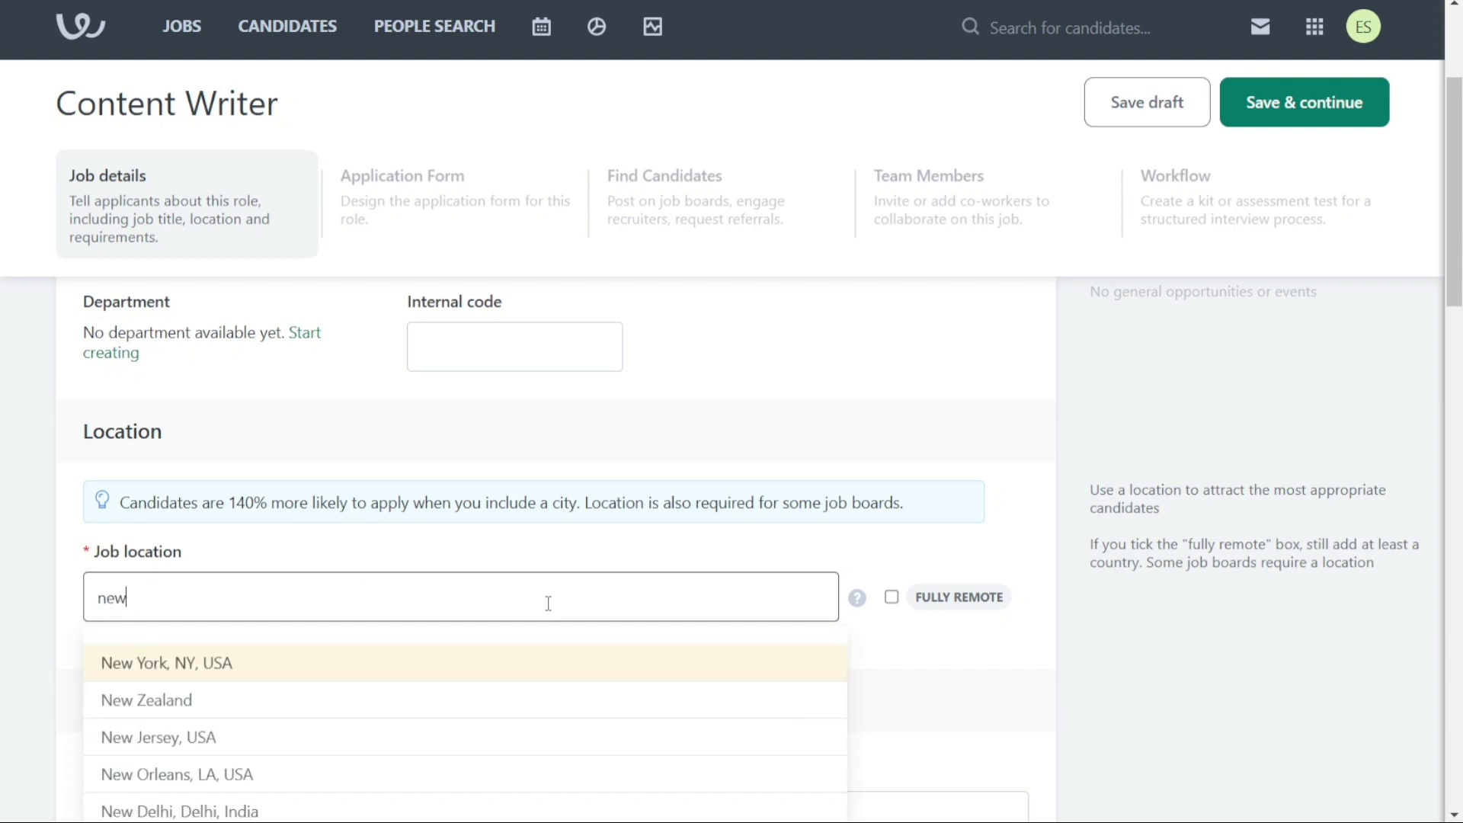
click(438, 671)
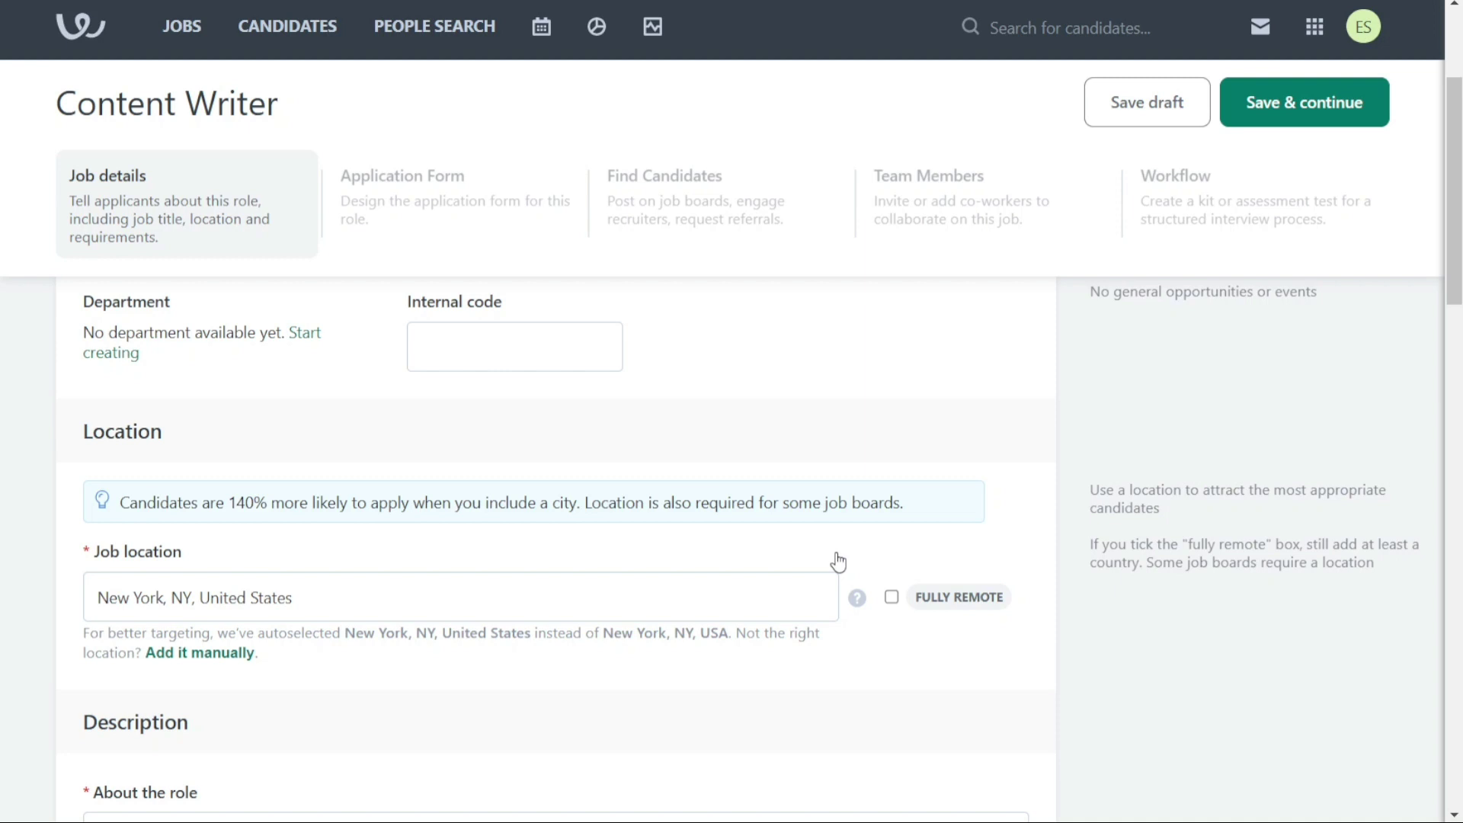
click(890, 602)
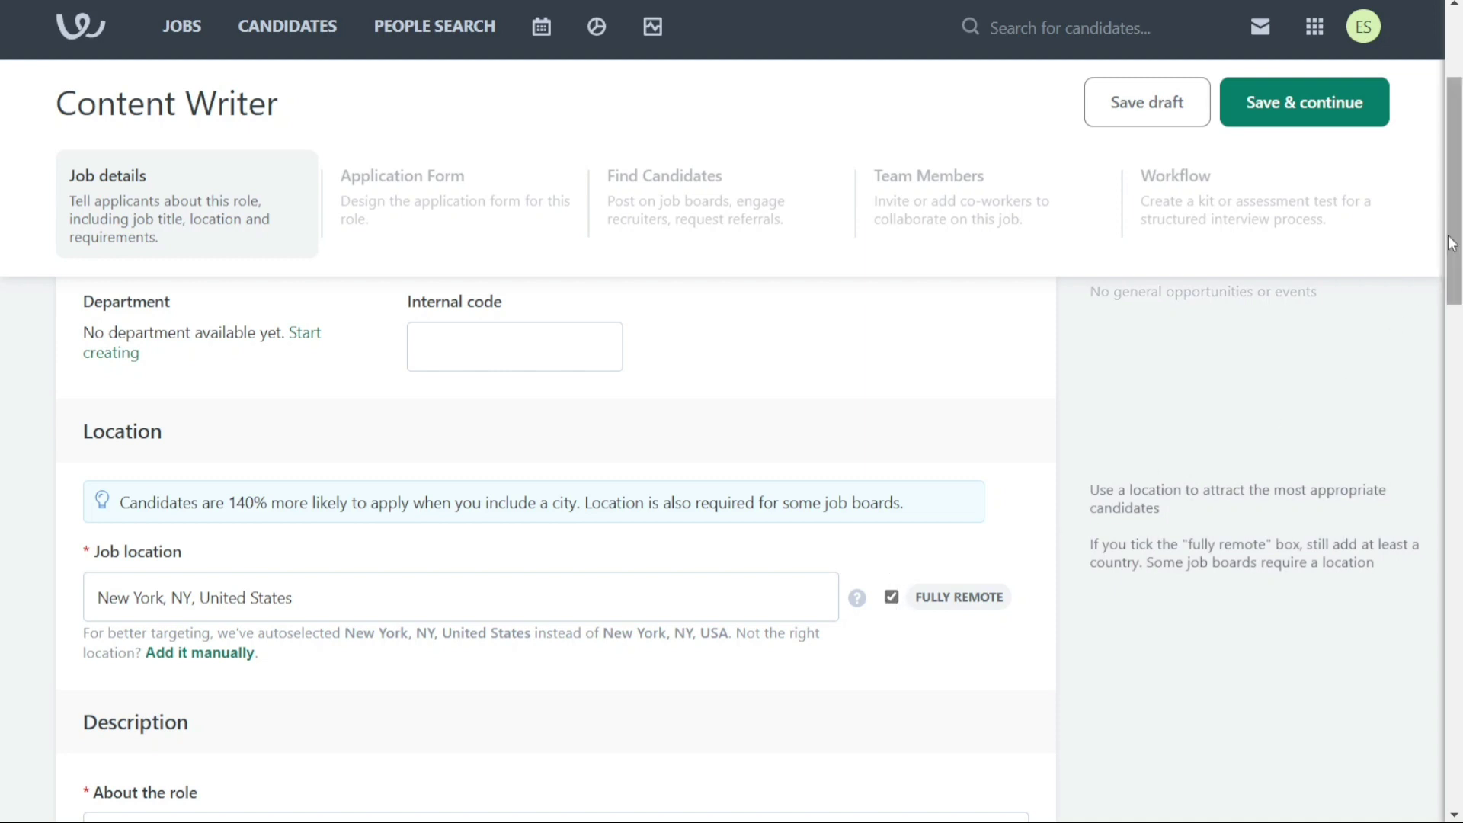
drag(1453, 232, 1409, 349)
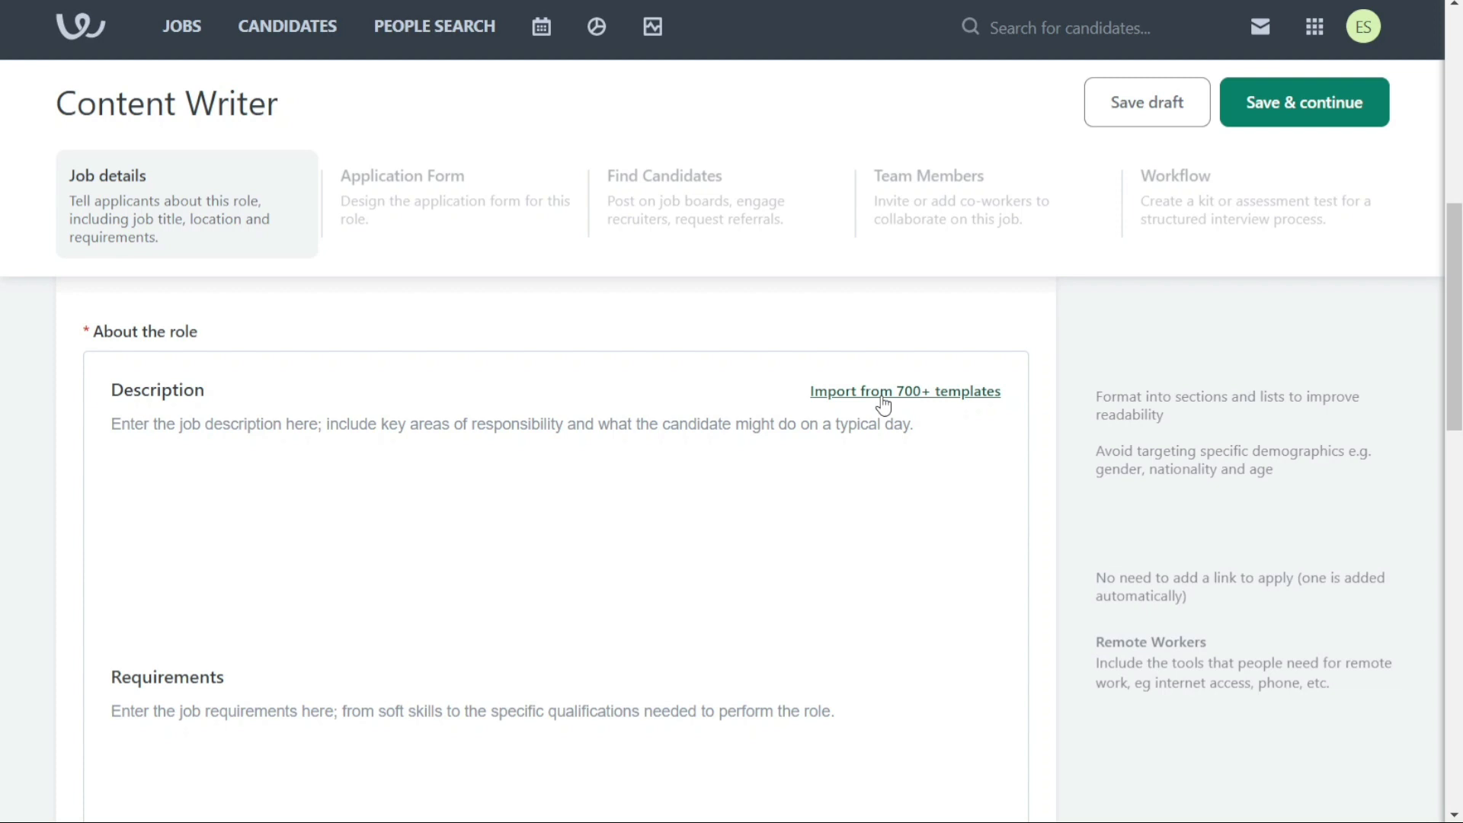
Step: Add the template overview, marketing copy, proofreading and design-coordination duties, plus web publications and portfolio requirements
click(911, 392)
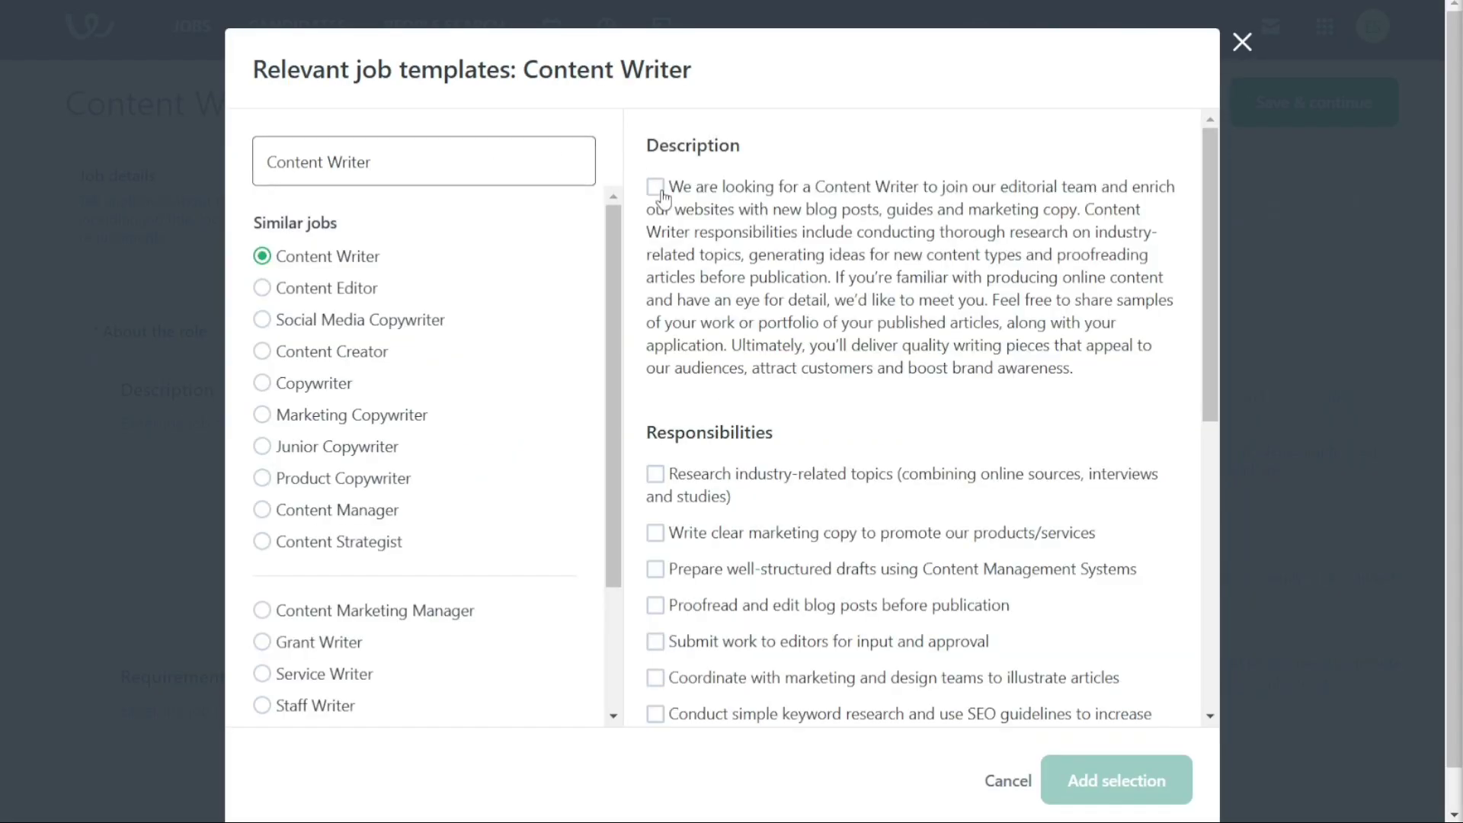
click(657, 187)
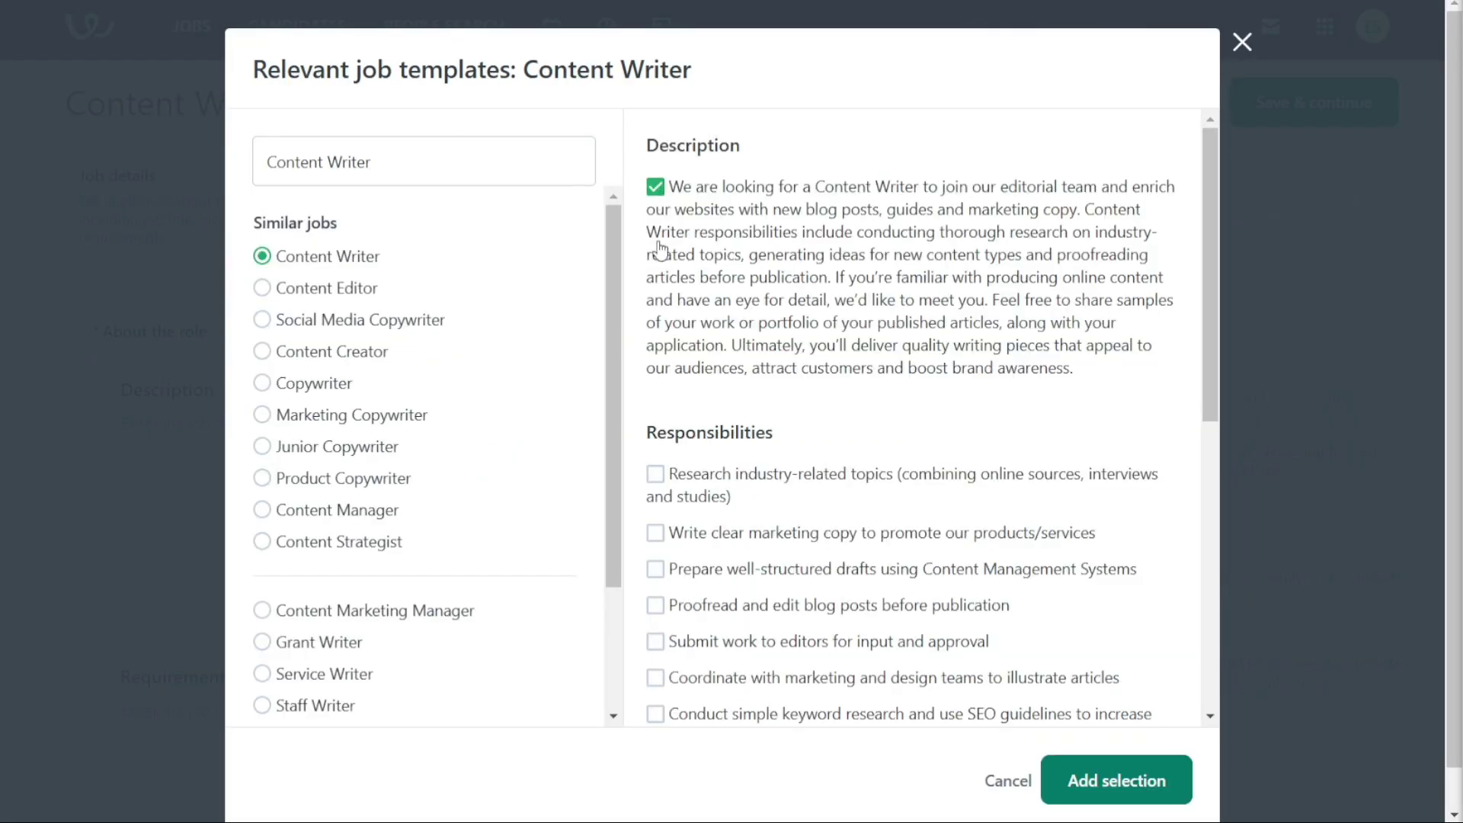
click(654, 533)
click(658, 618)
click(654, 677)
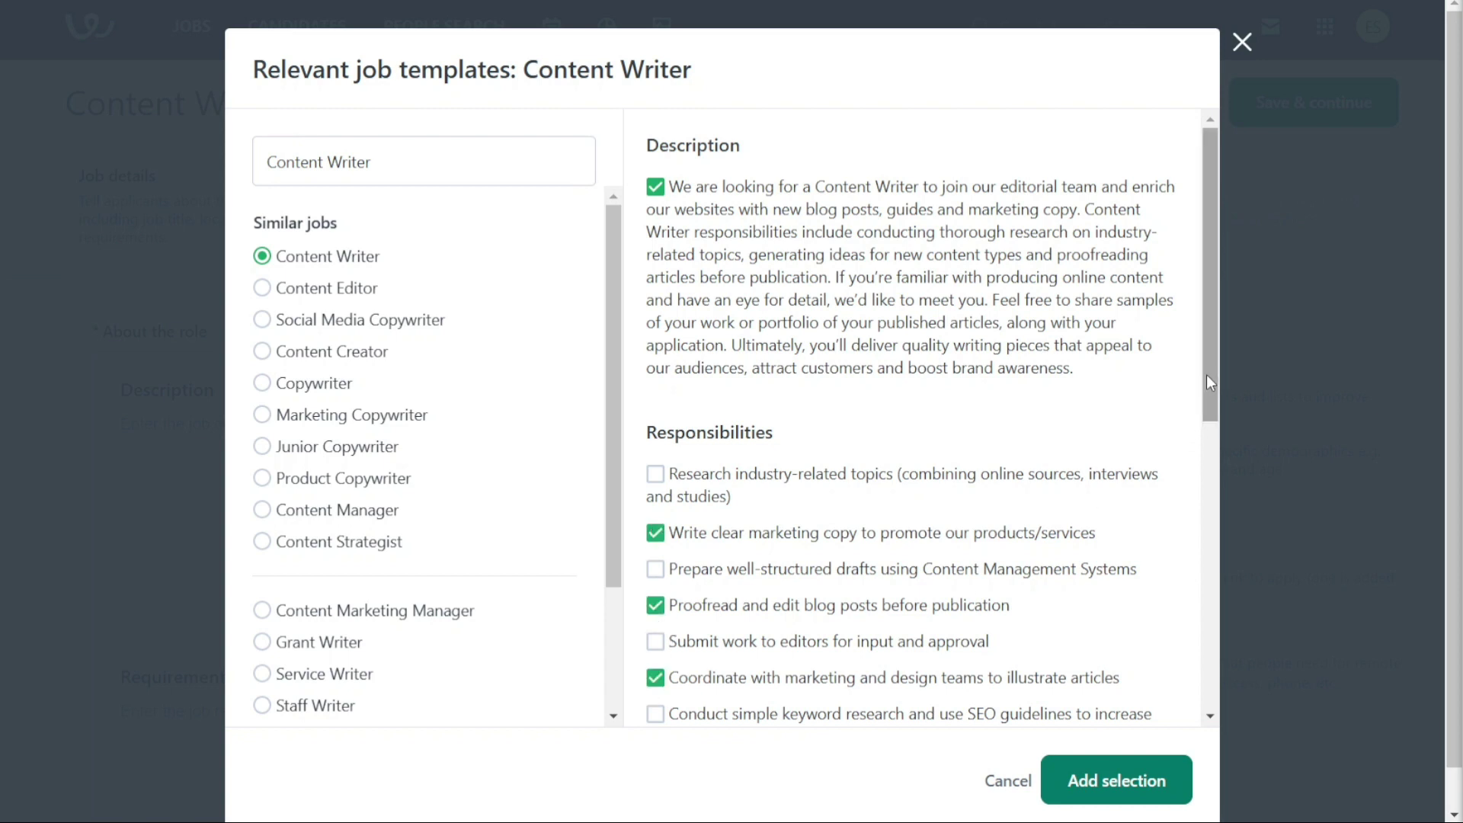
drag(1205, 374, 1188, 657)
scroll(1187, 657, down, 1)
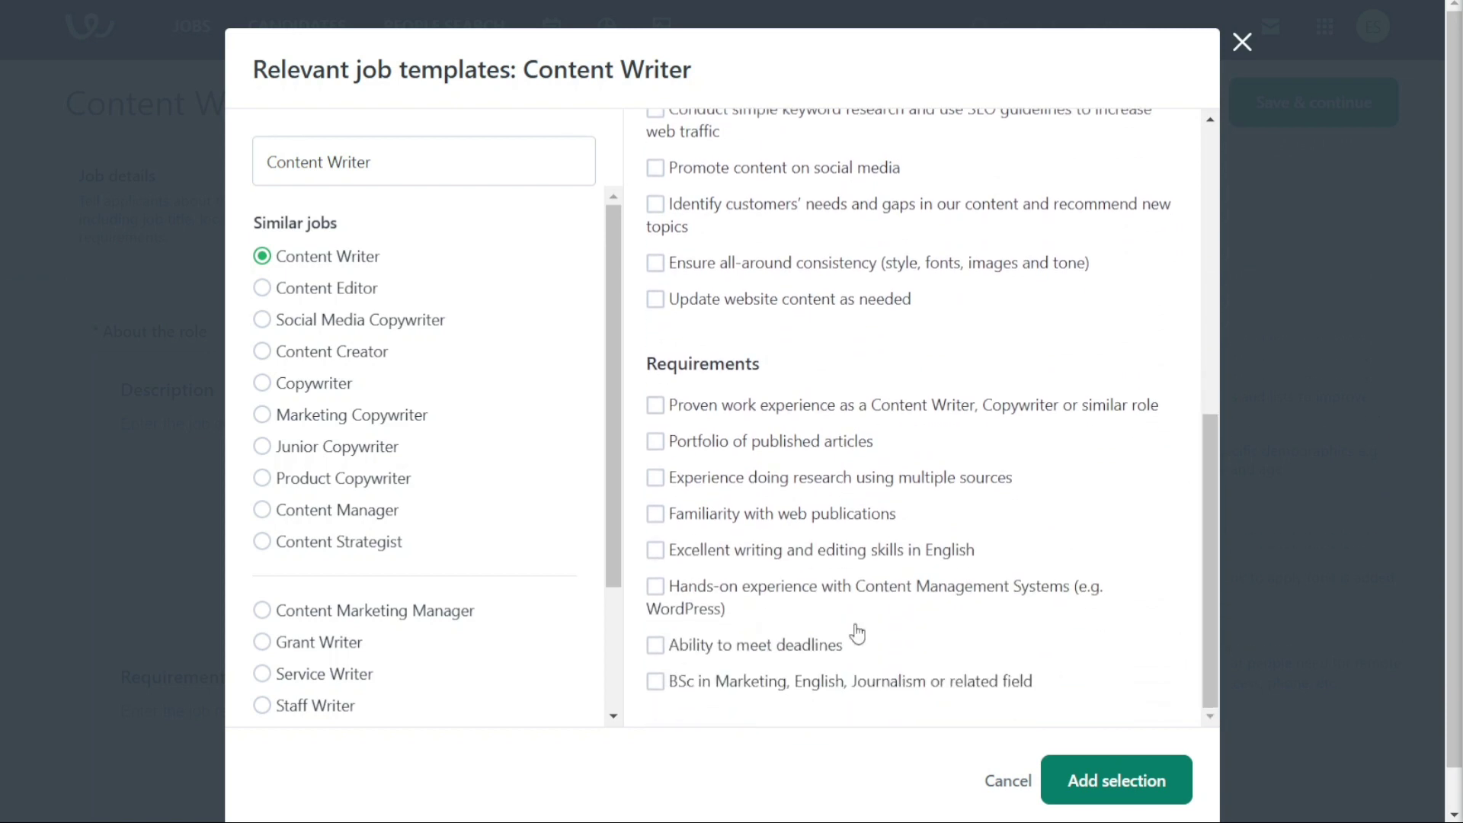
click(654, 513)
click(653, 443)
click(1117, 780)
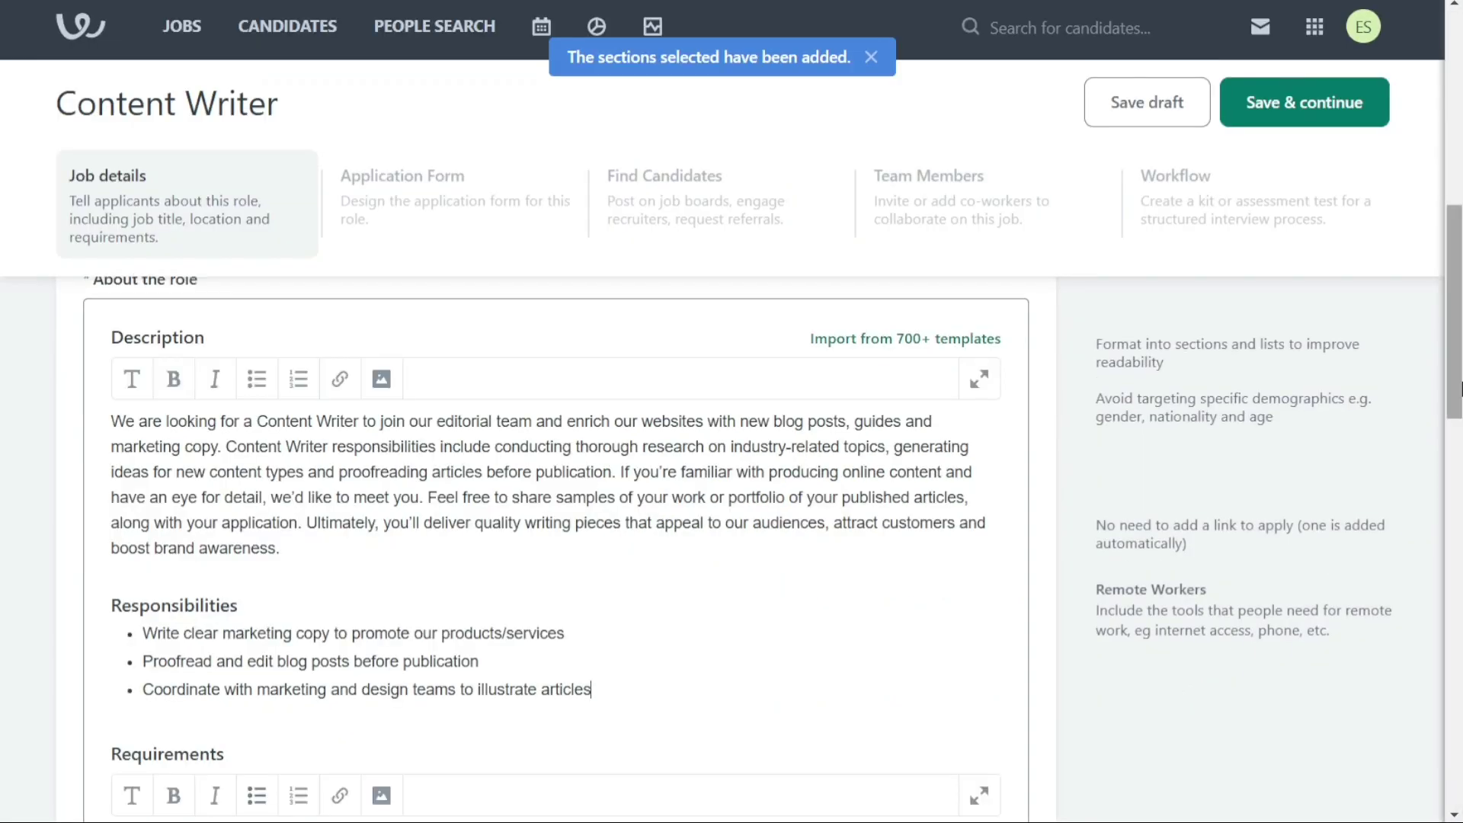
drag(1456, 381, 1434, 222)
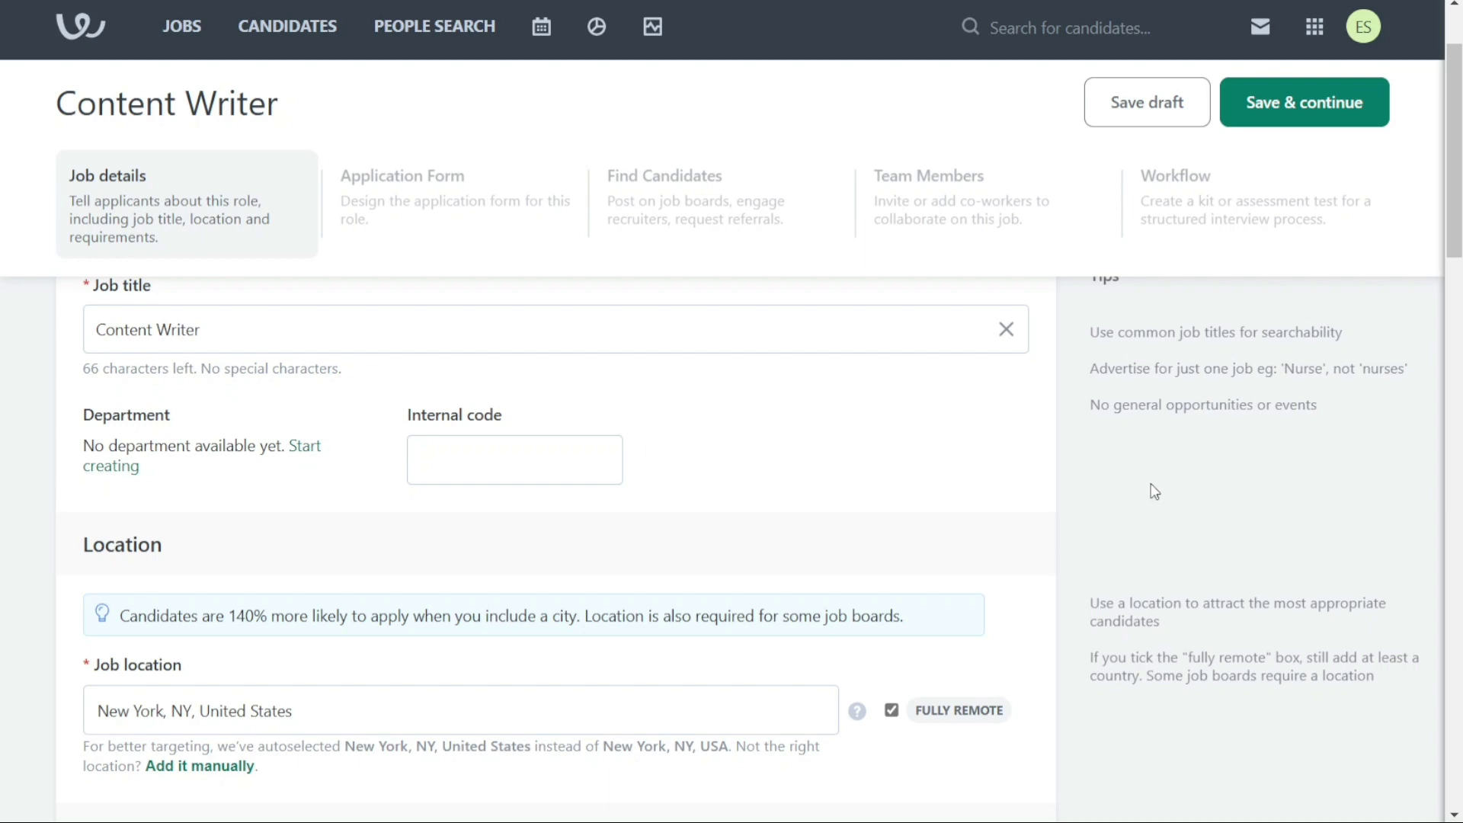
drag(1452, 185, 1413, 613)
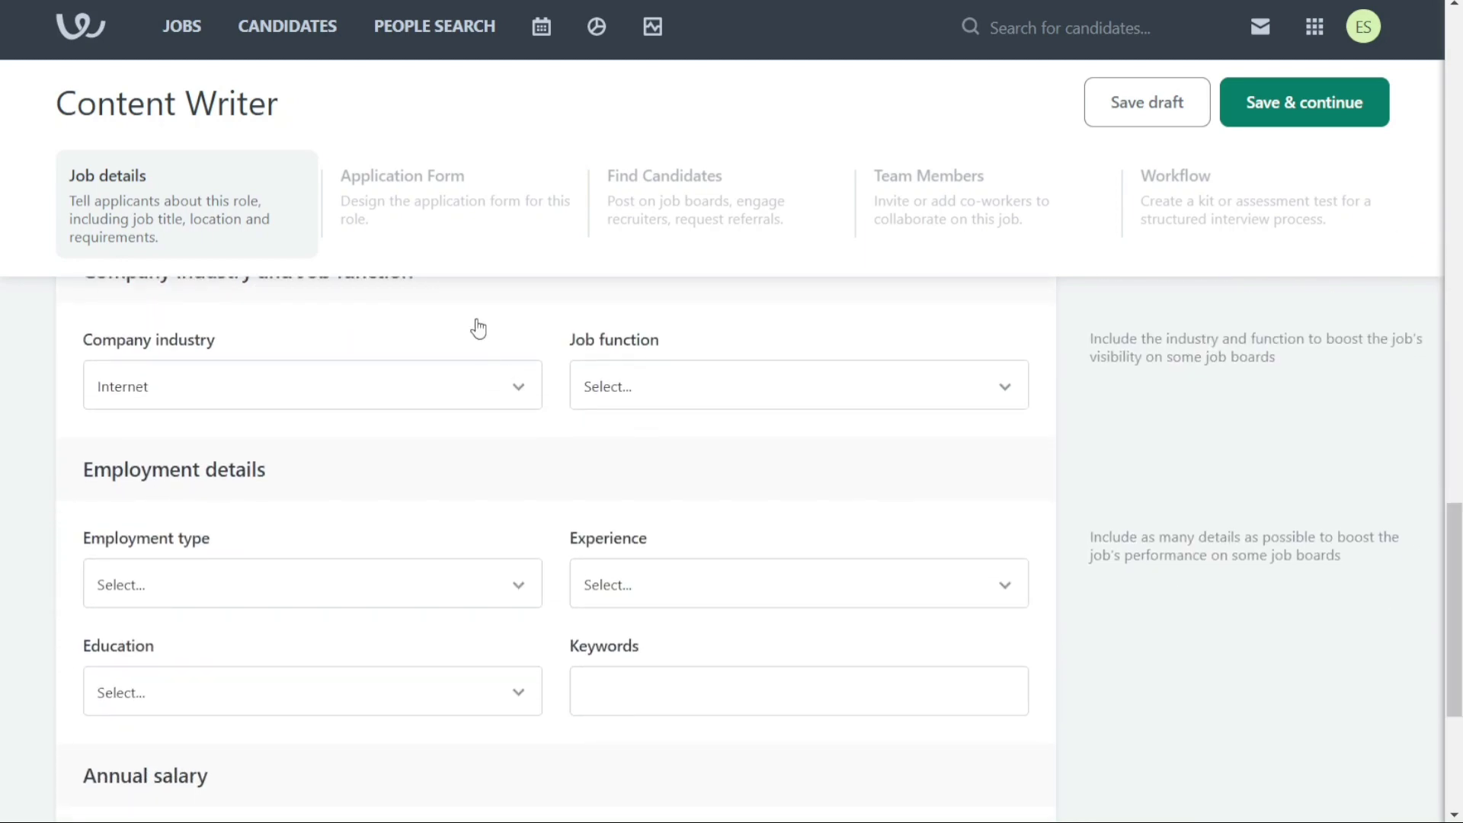
click(701, 400)
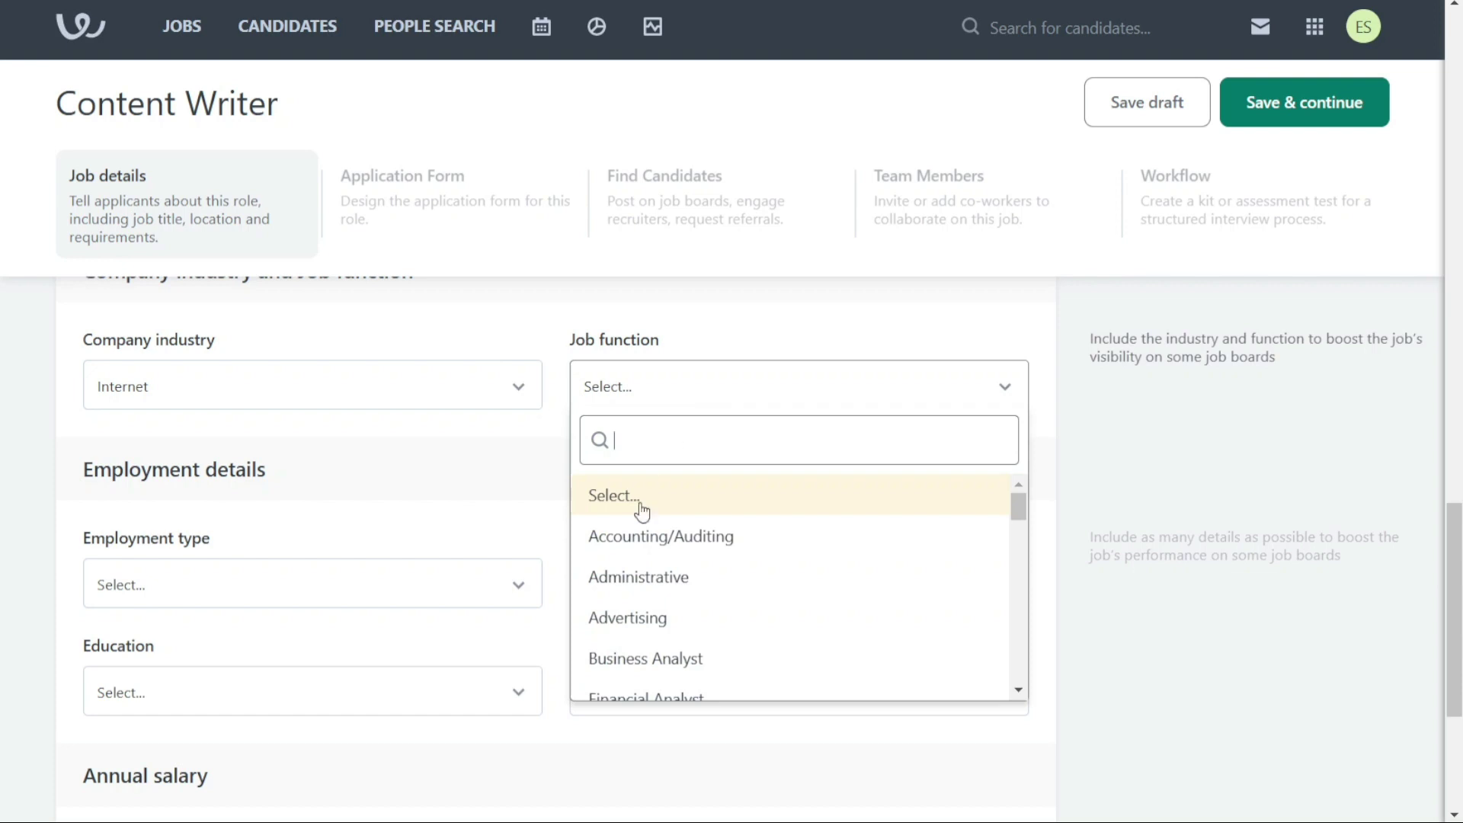
click(479, 401)
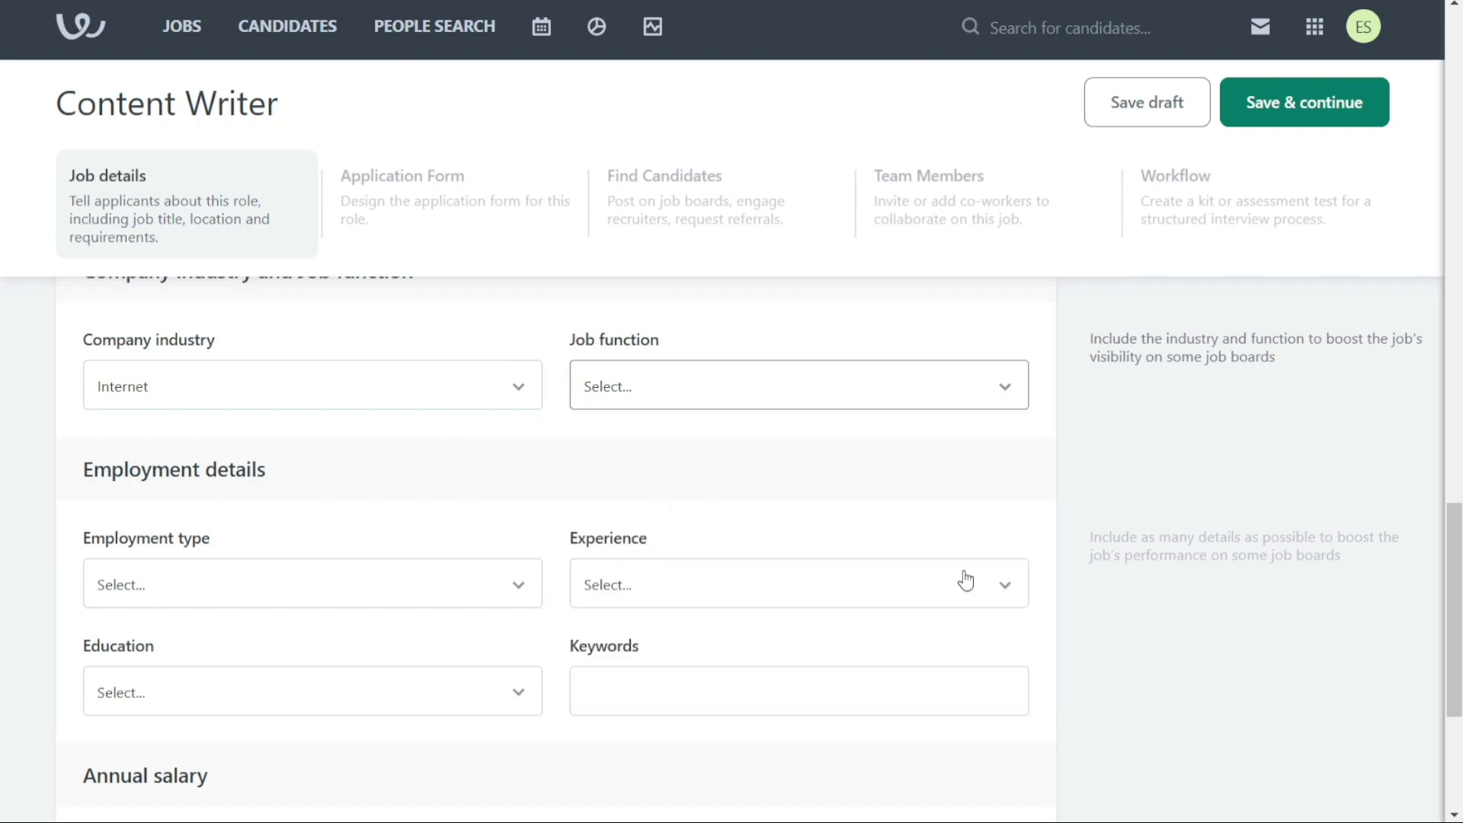
drag(1449, 533, 1449, 627)
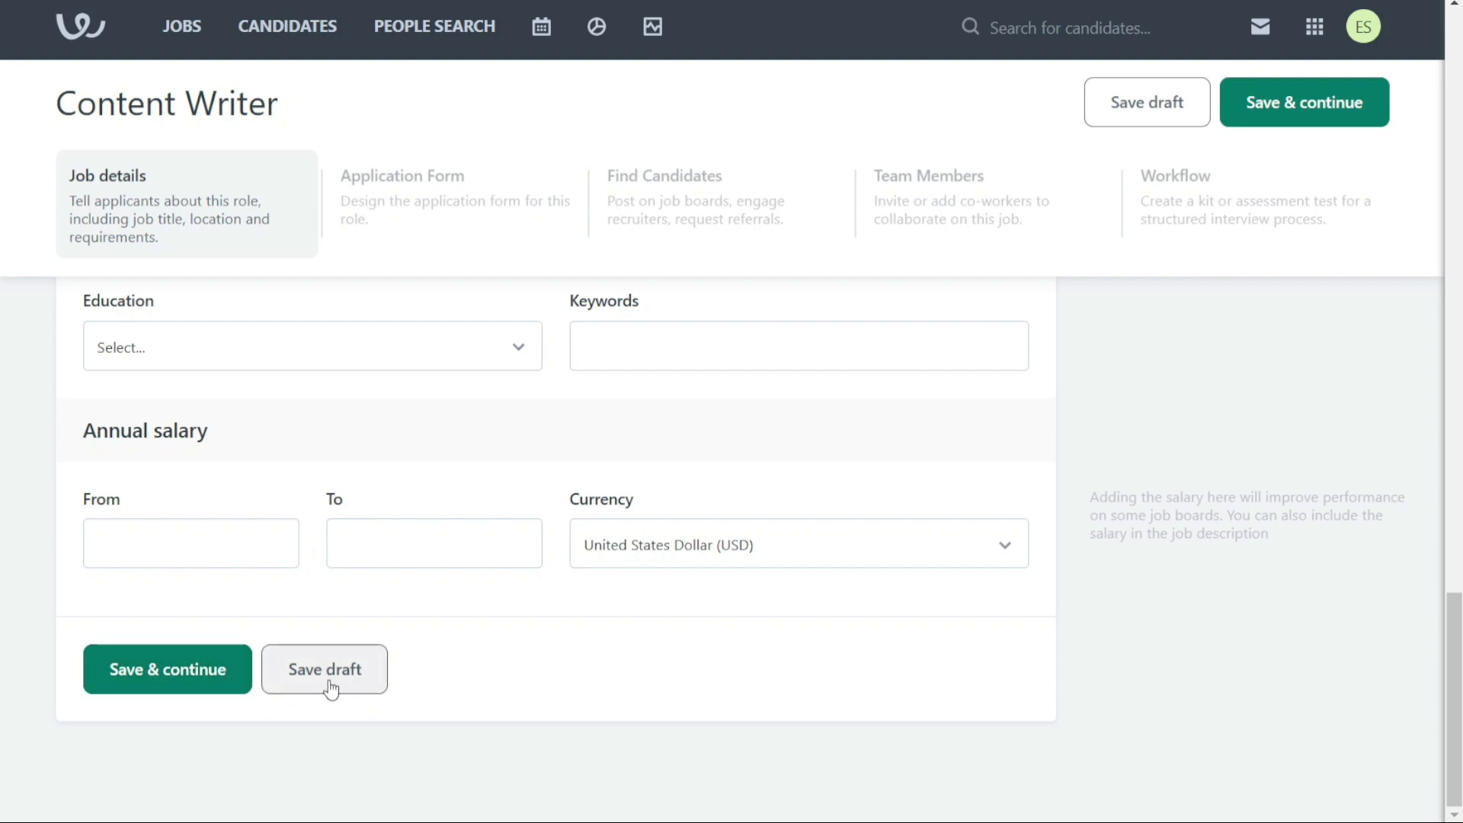
Step: Save the job details, then make Phone and Resume mandatory and turn Address off
click(157, 670)
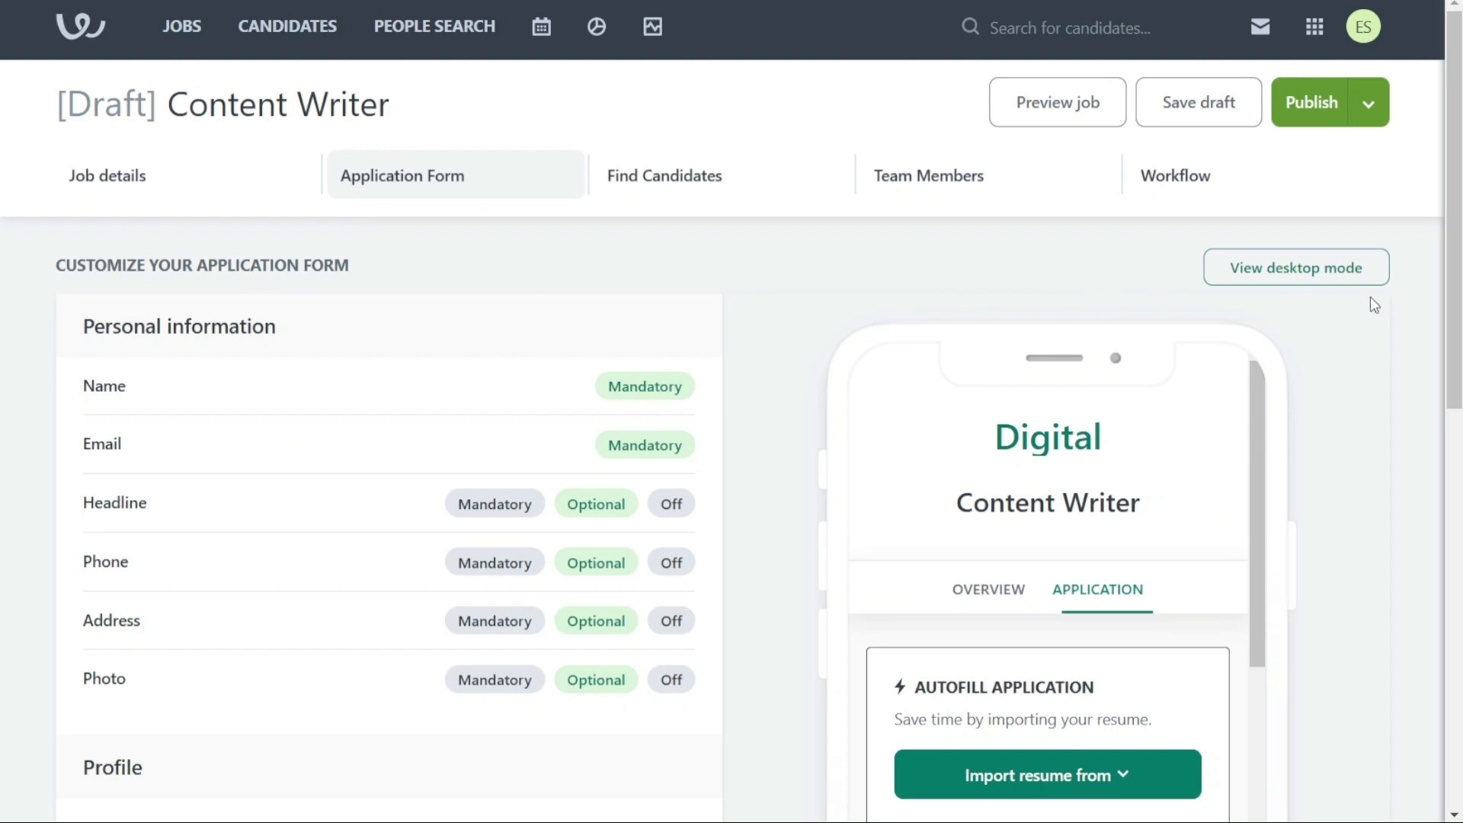
drag(1457, 124, 1457, 324)
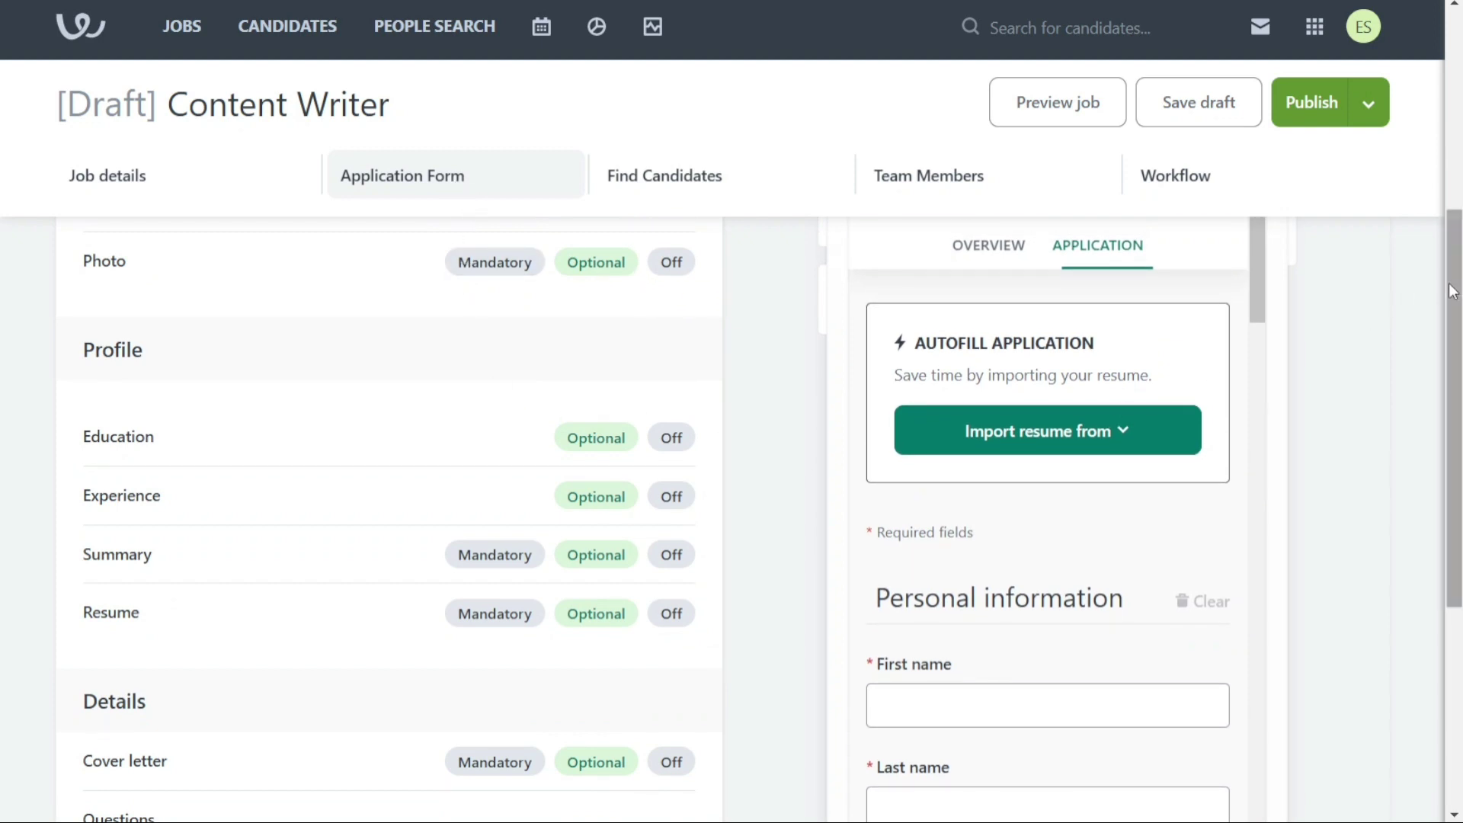
drag(1456, 298, 1429, 123)
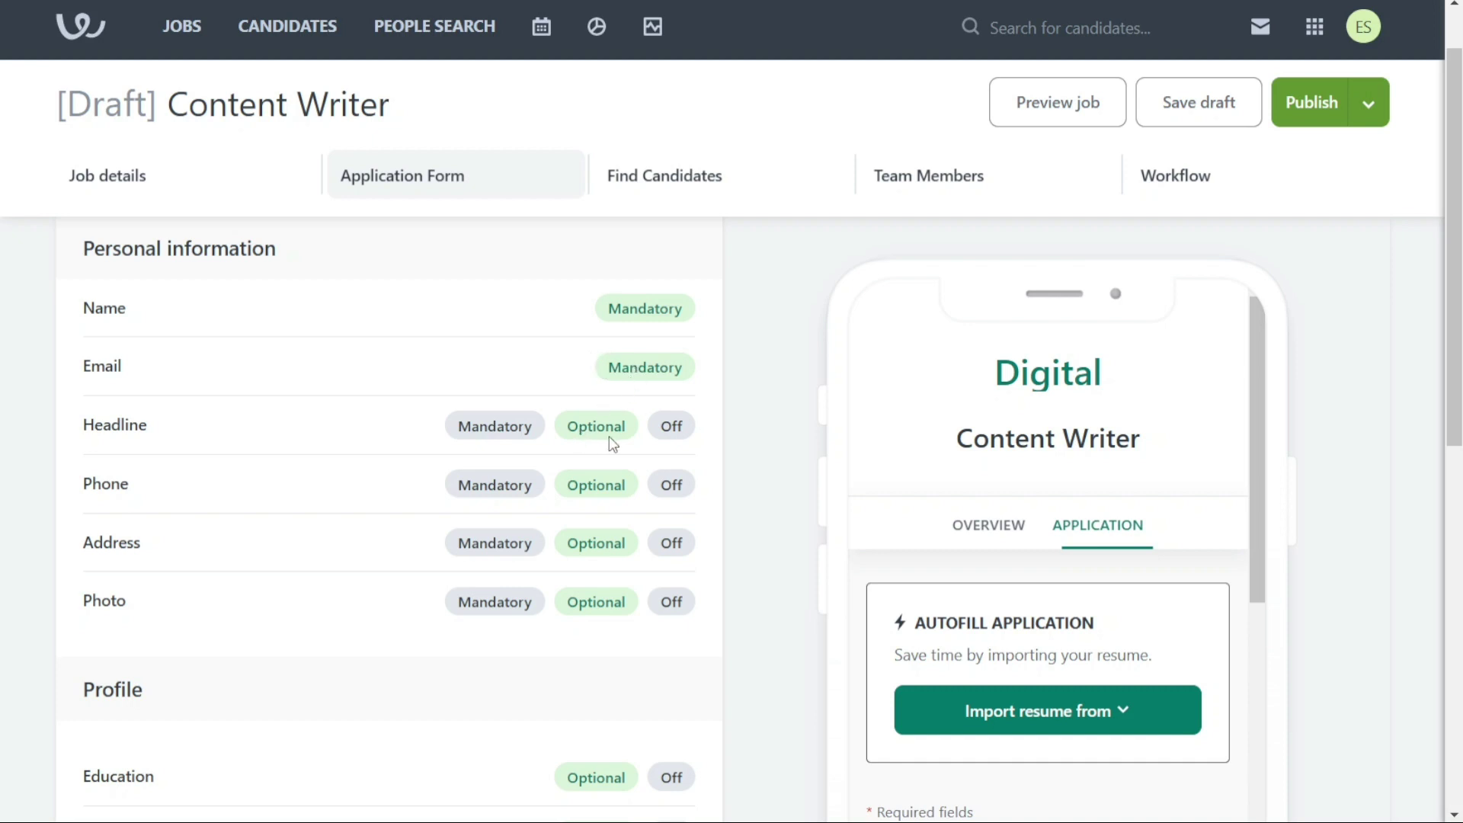
click(492, 489)
click(670, 543)
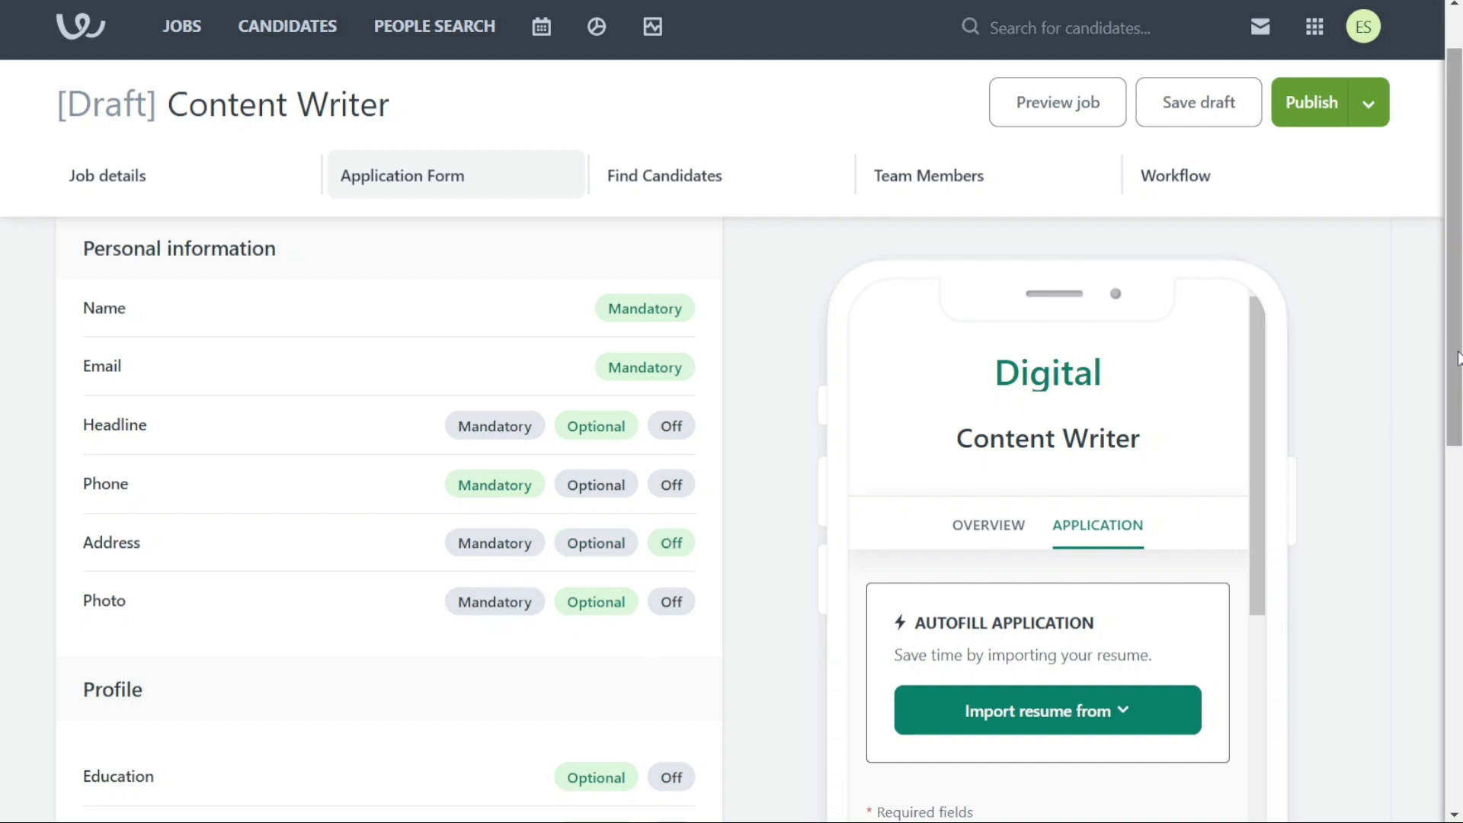
drag(1456, 360, 1457, 570)
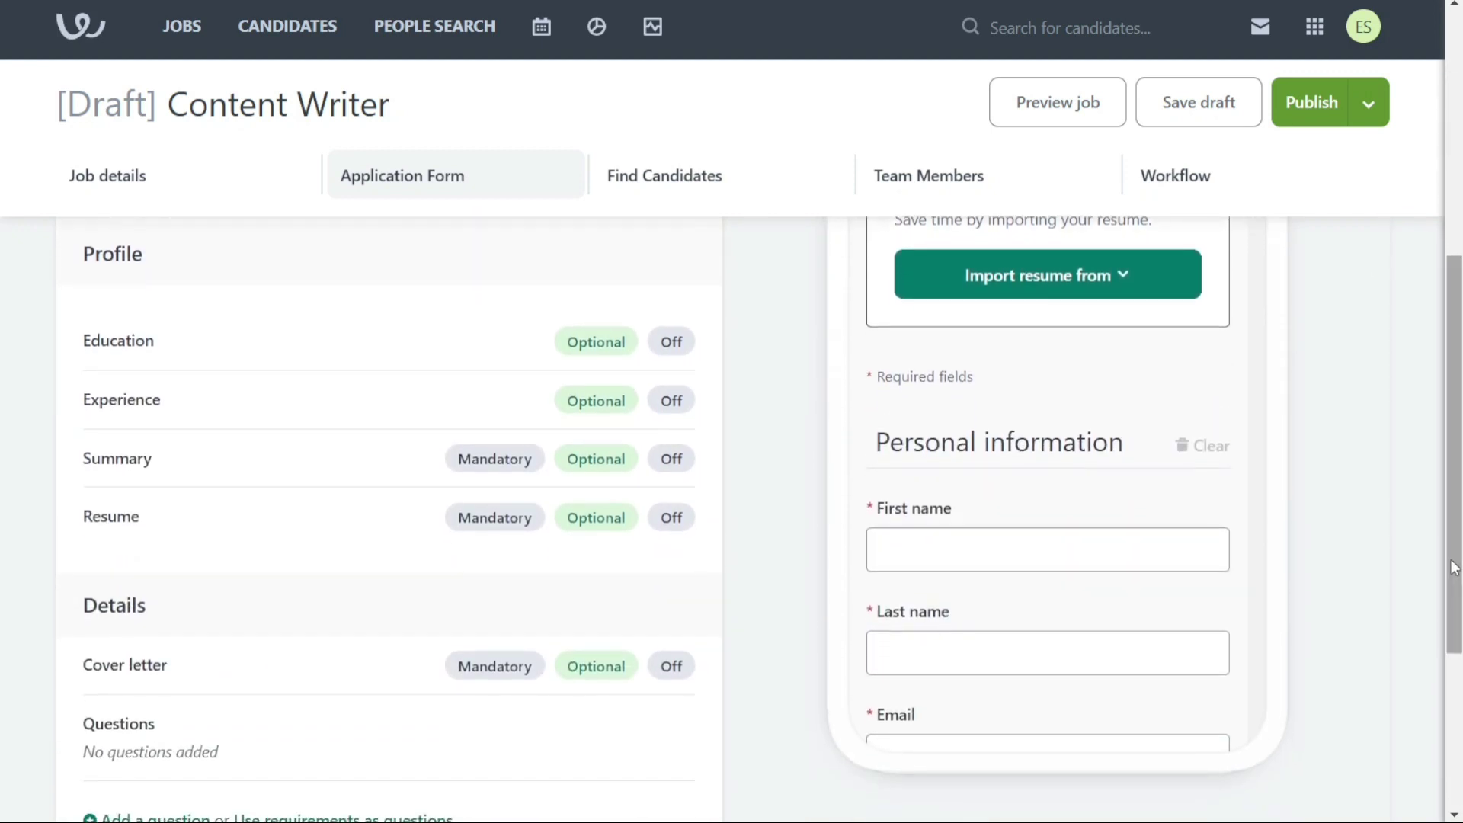
click(509, 527)
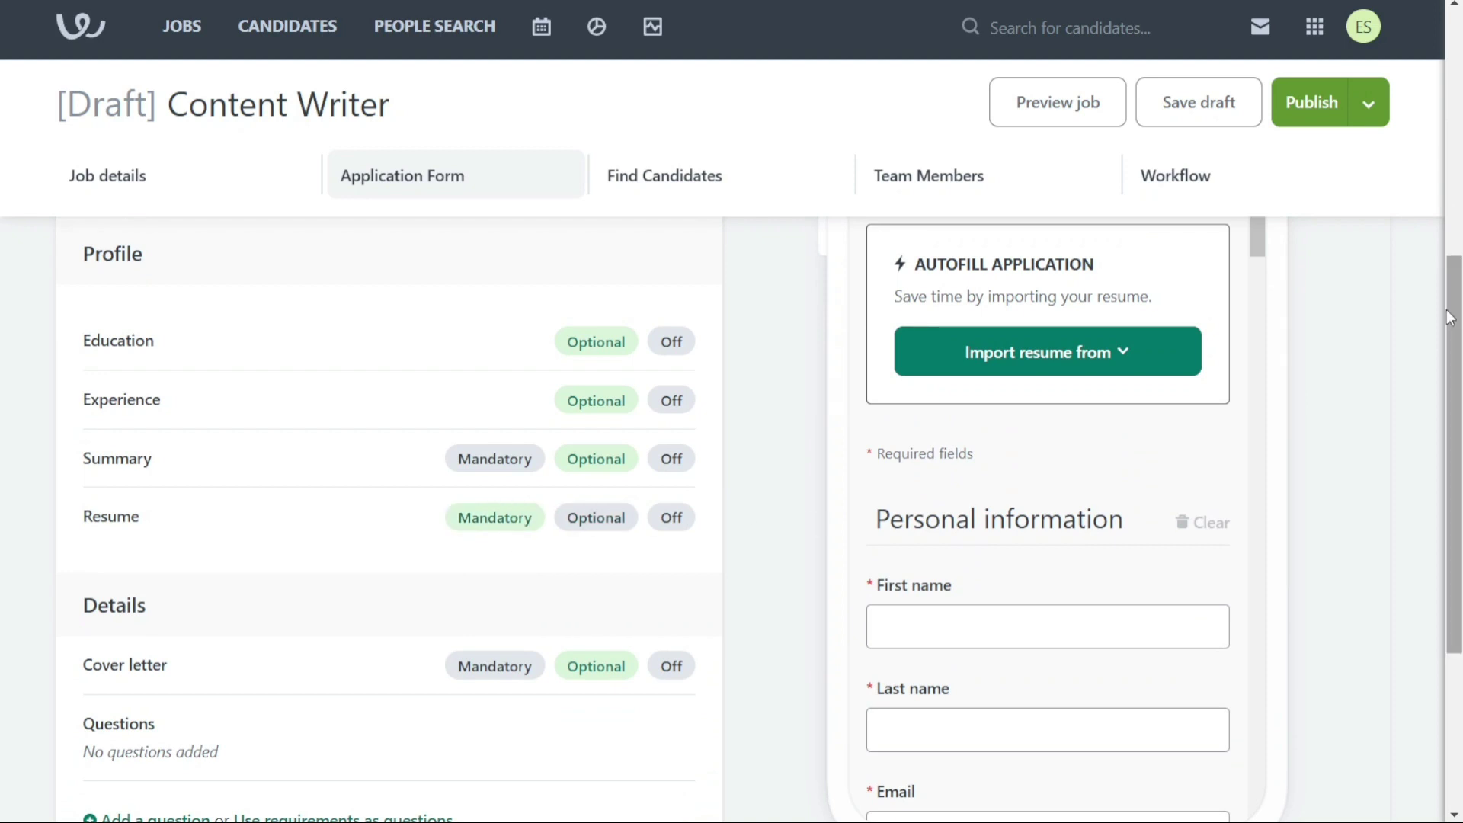
drag(1454, 326, 1458, 461)
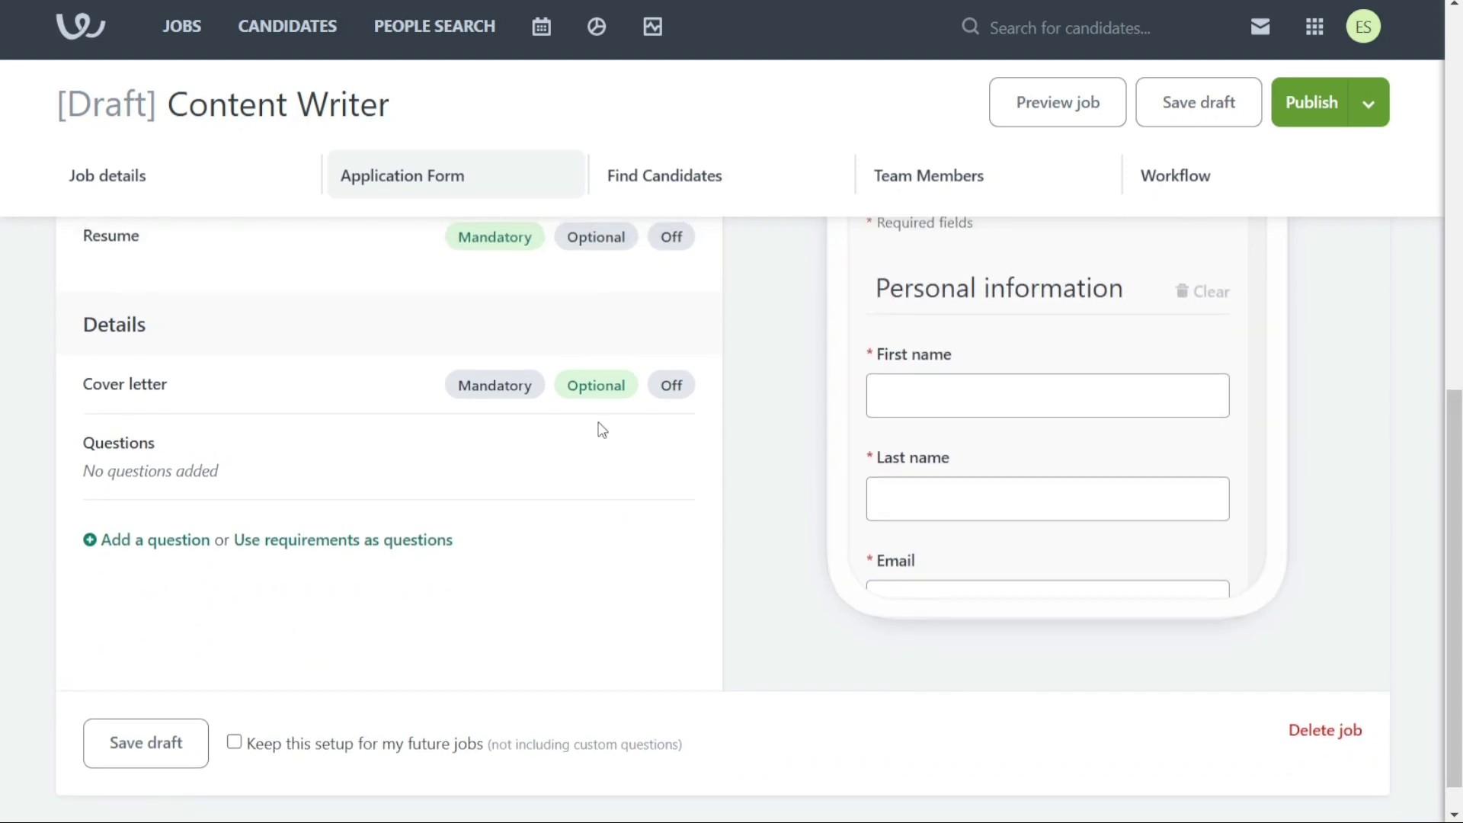
Step: Start a custom screening question and discard it, then preview the job posting and close it
click(140, 552)
click(670, 491)
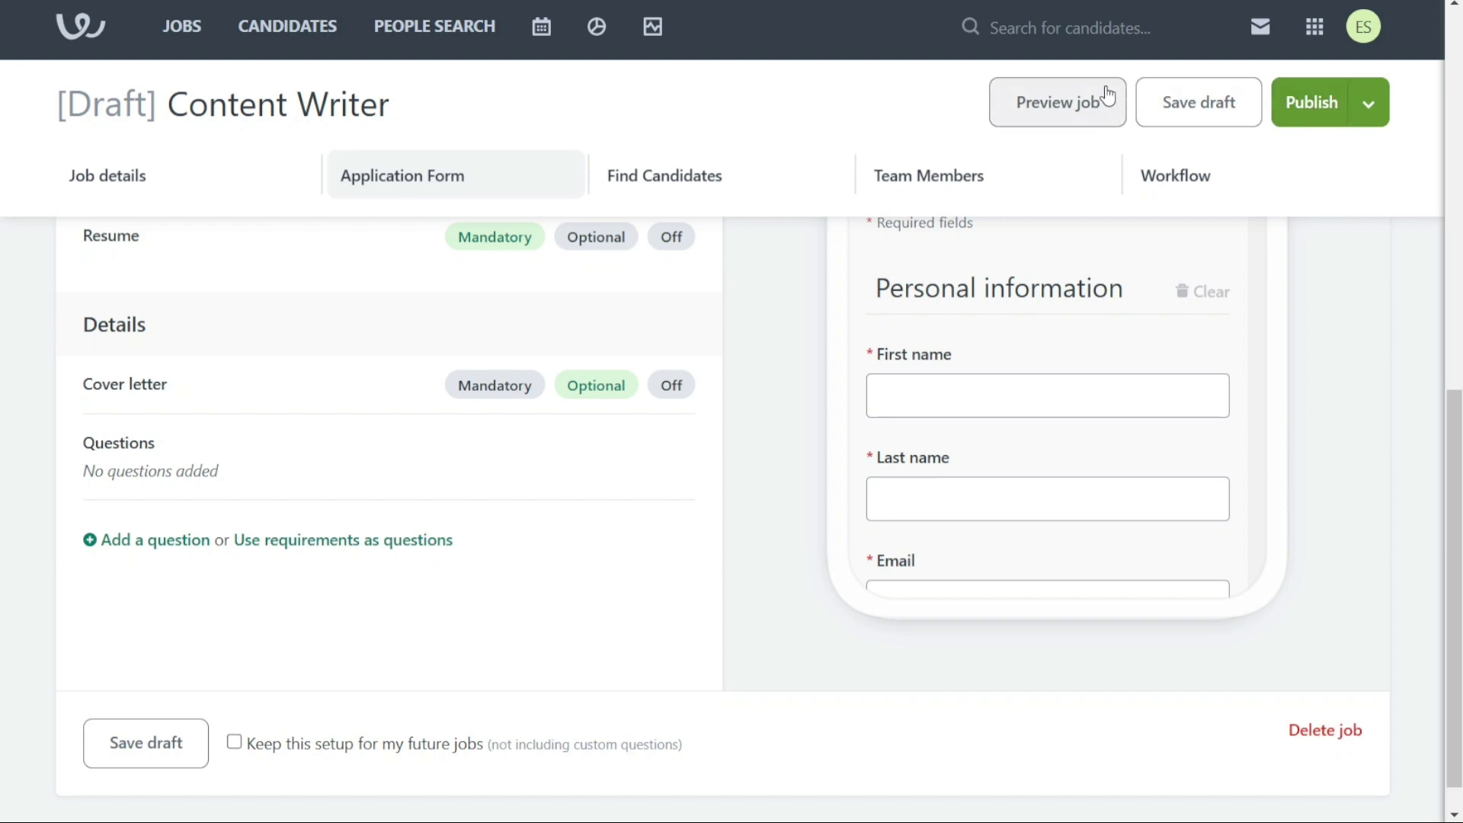
click(1066, 113)
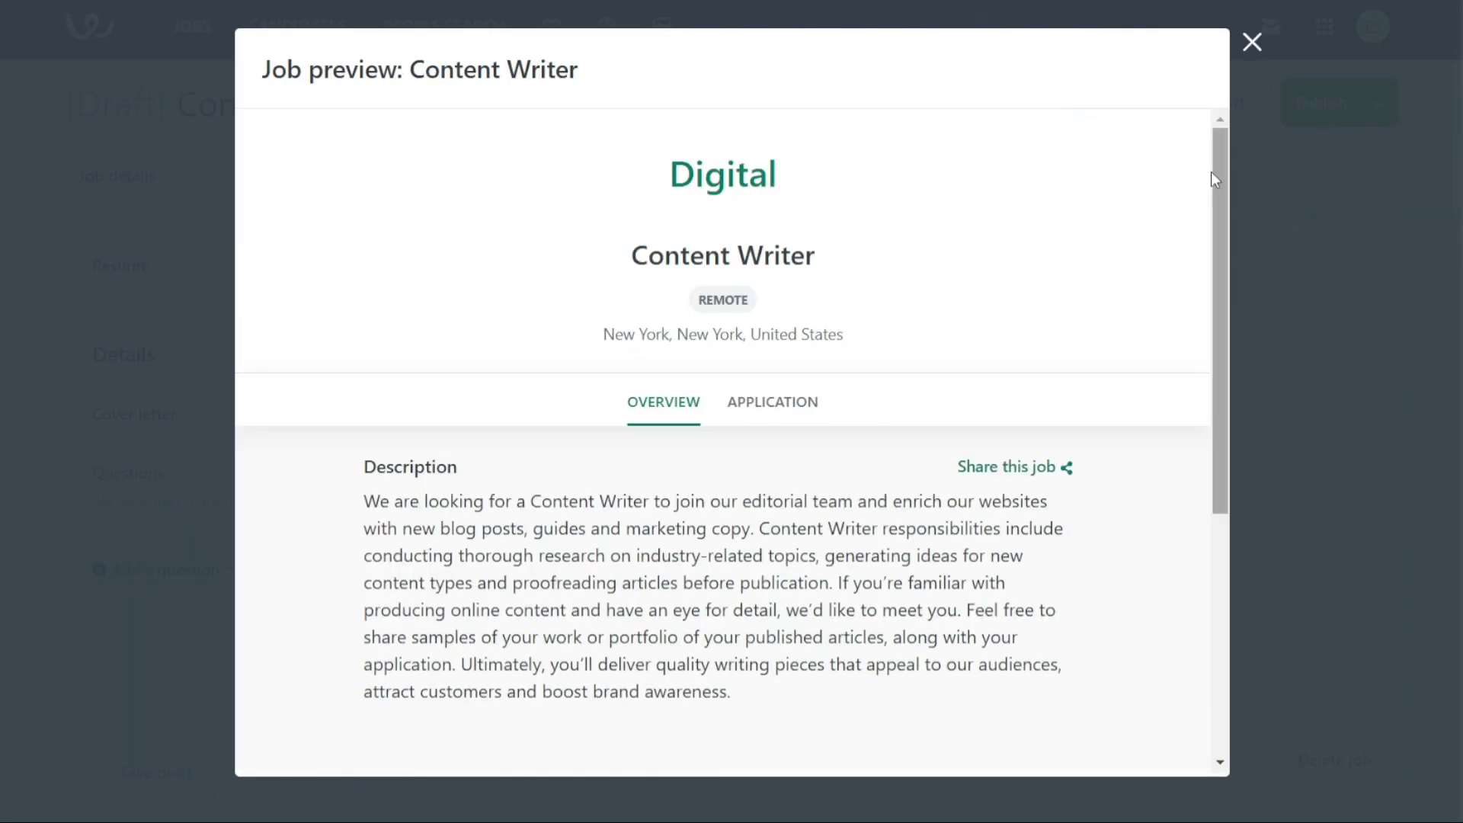
drag(1215, 180, 1229, 396)
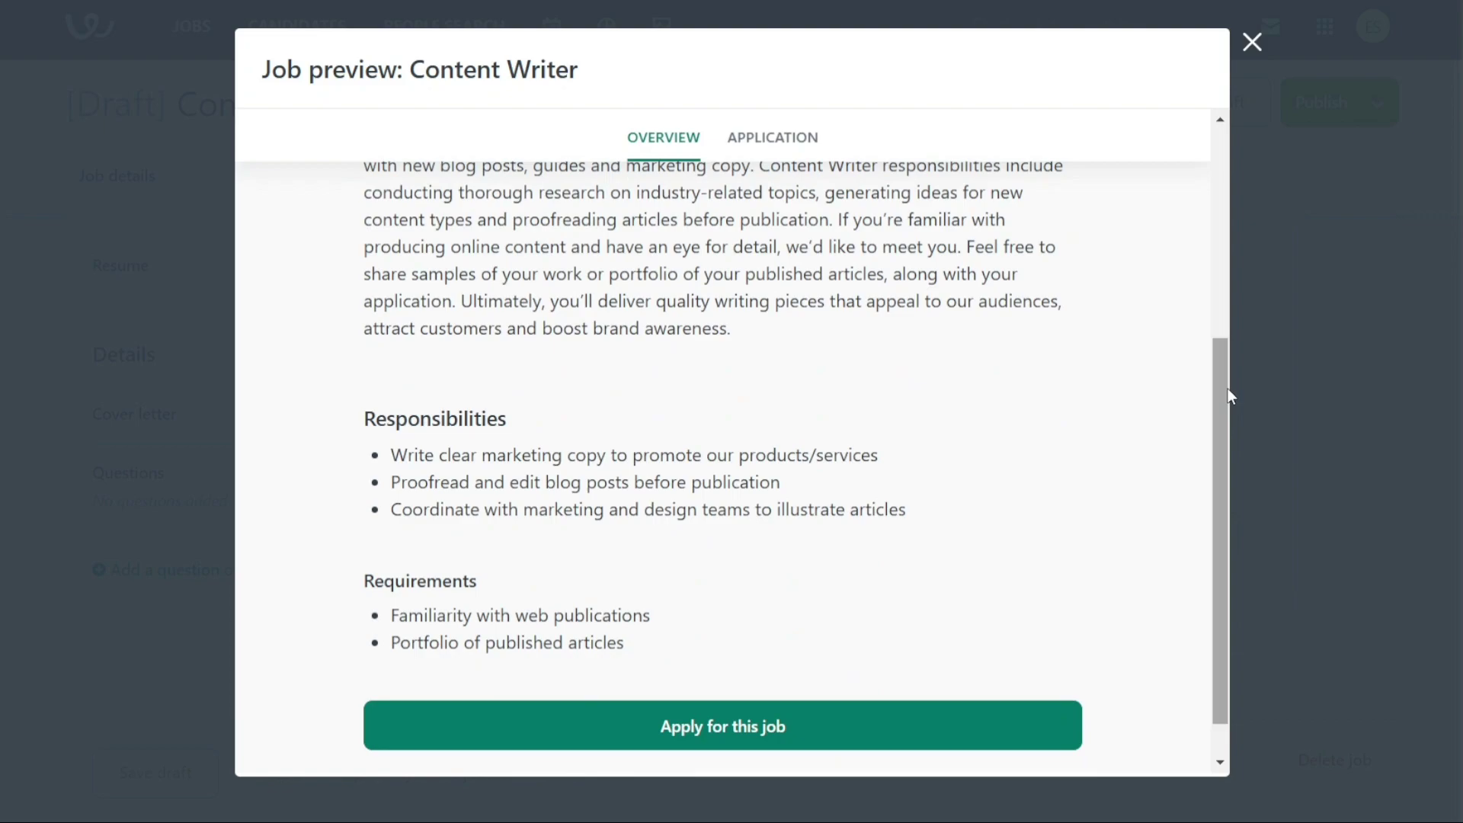
click(1252, 41)
Step: Publish the Content Writer job
click(1309, 105)
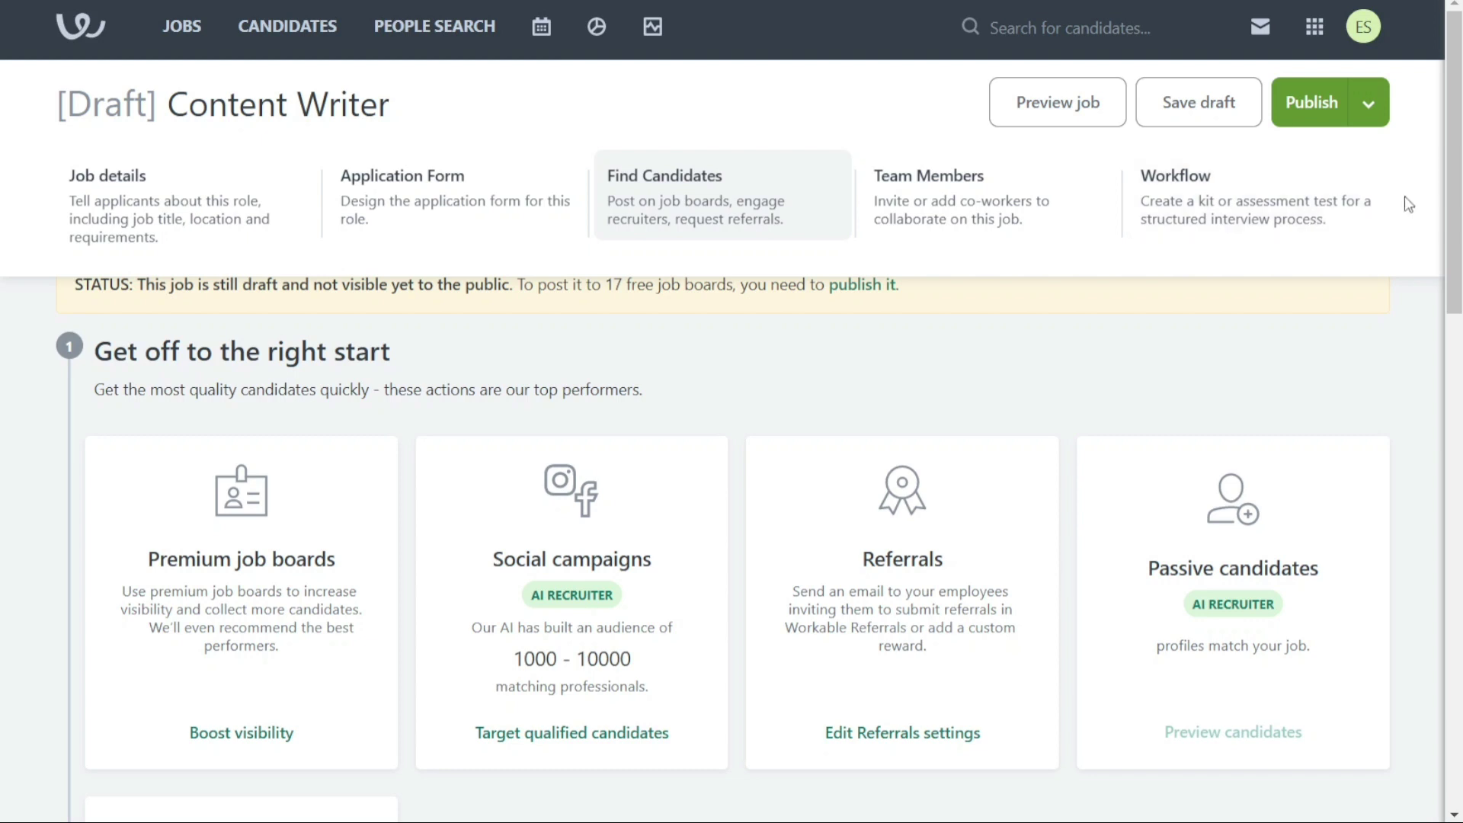
drag(1457, 192, 1456, 254)
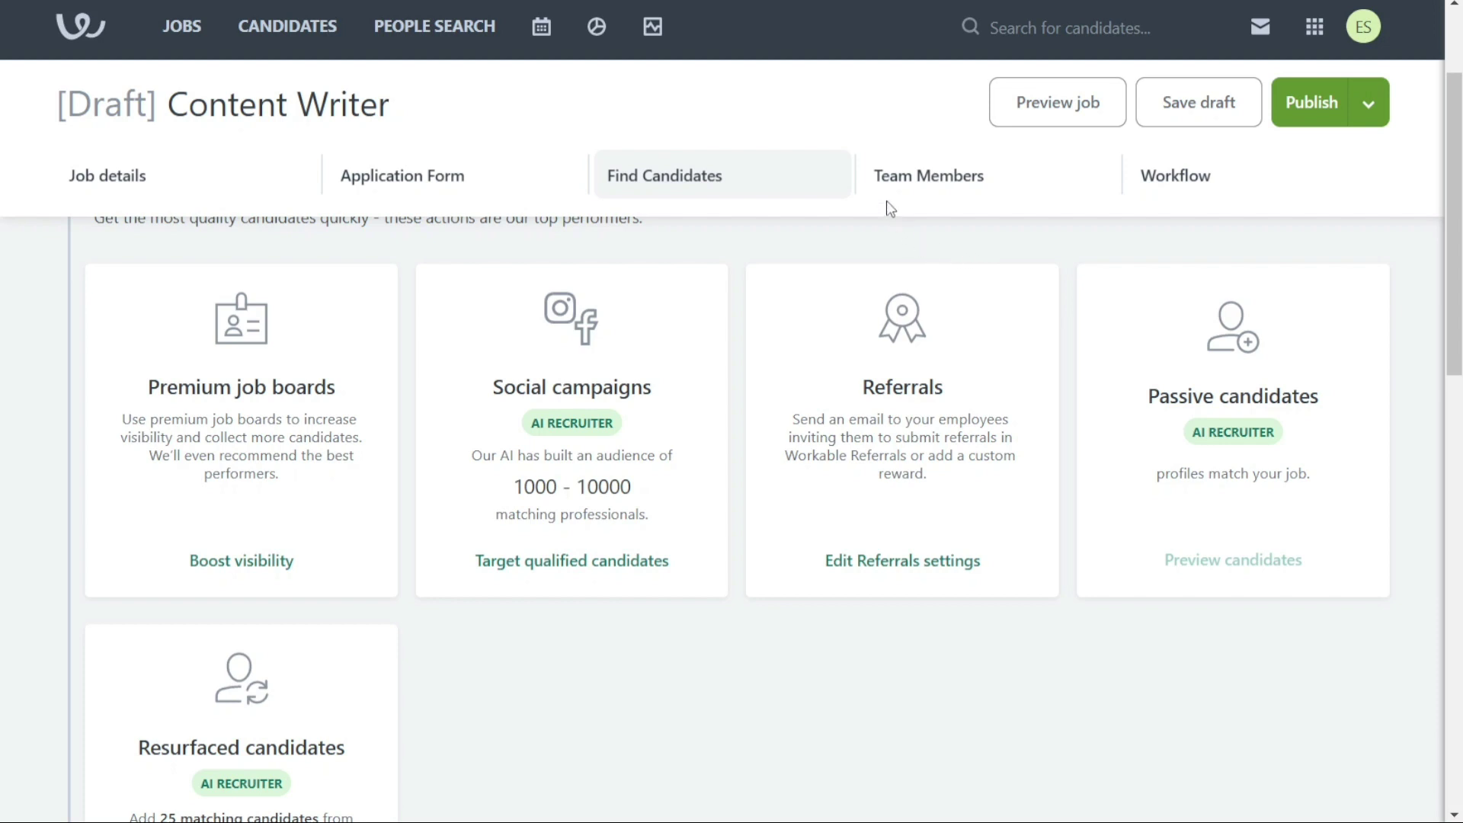
mouse_move(888, 208)
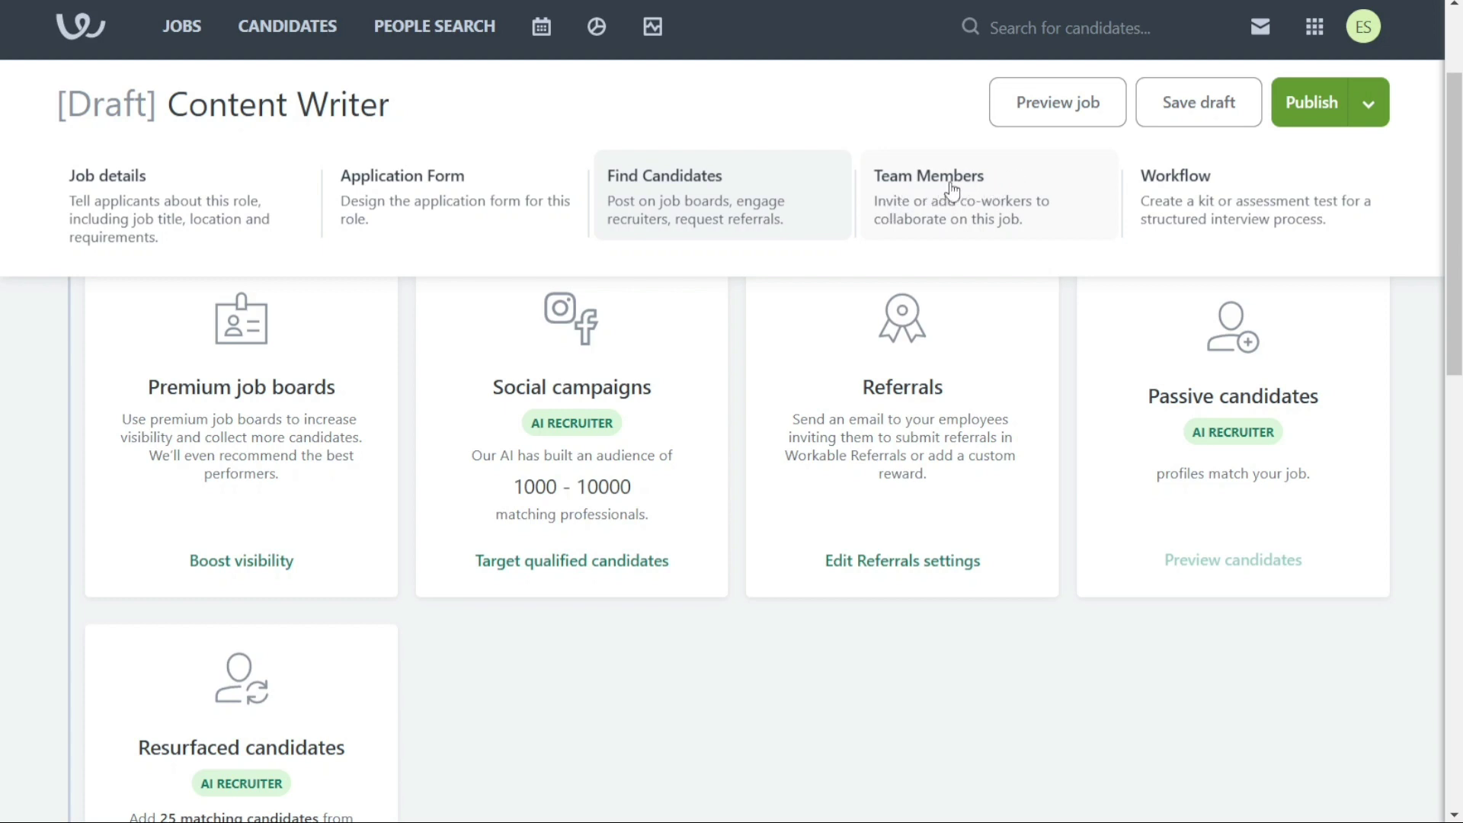
Step: Show the Team Members view, then the Workflow pipeline with its default stages
click(1009, 184)
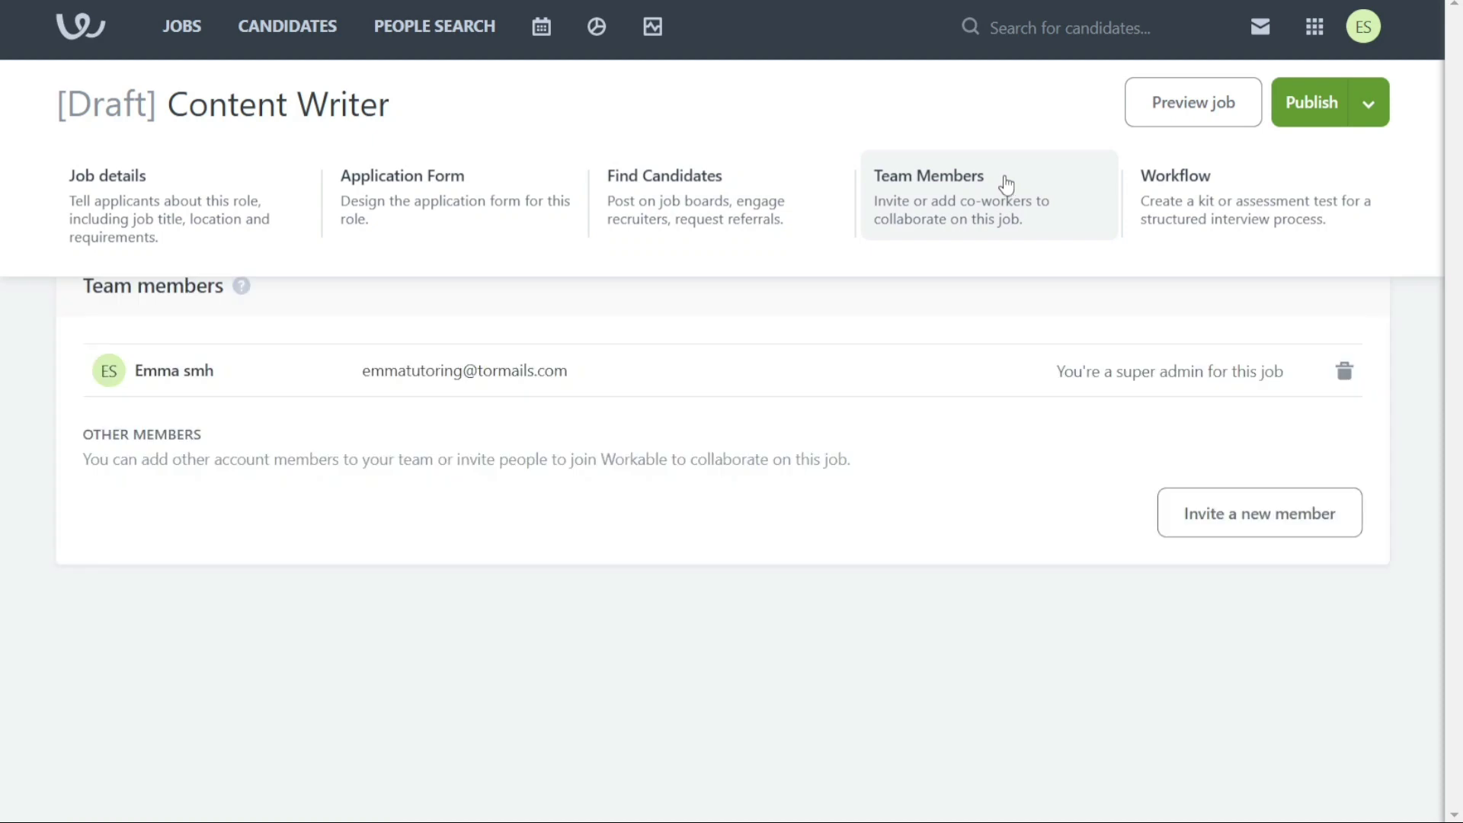
click(1253, 187)
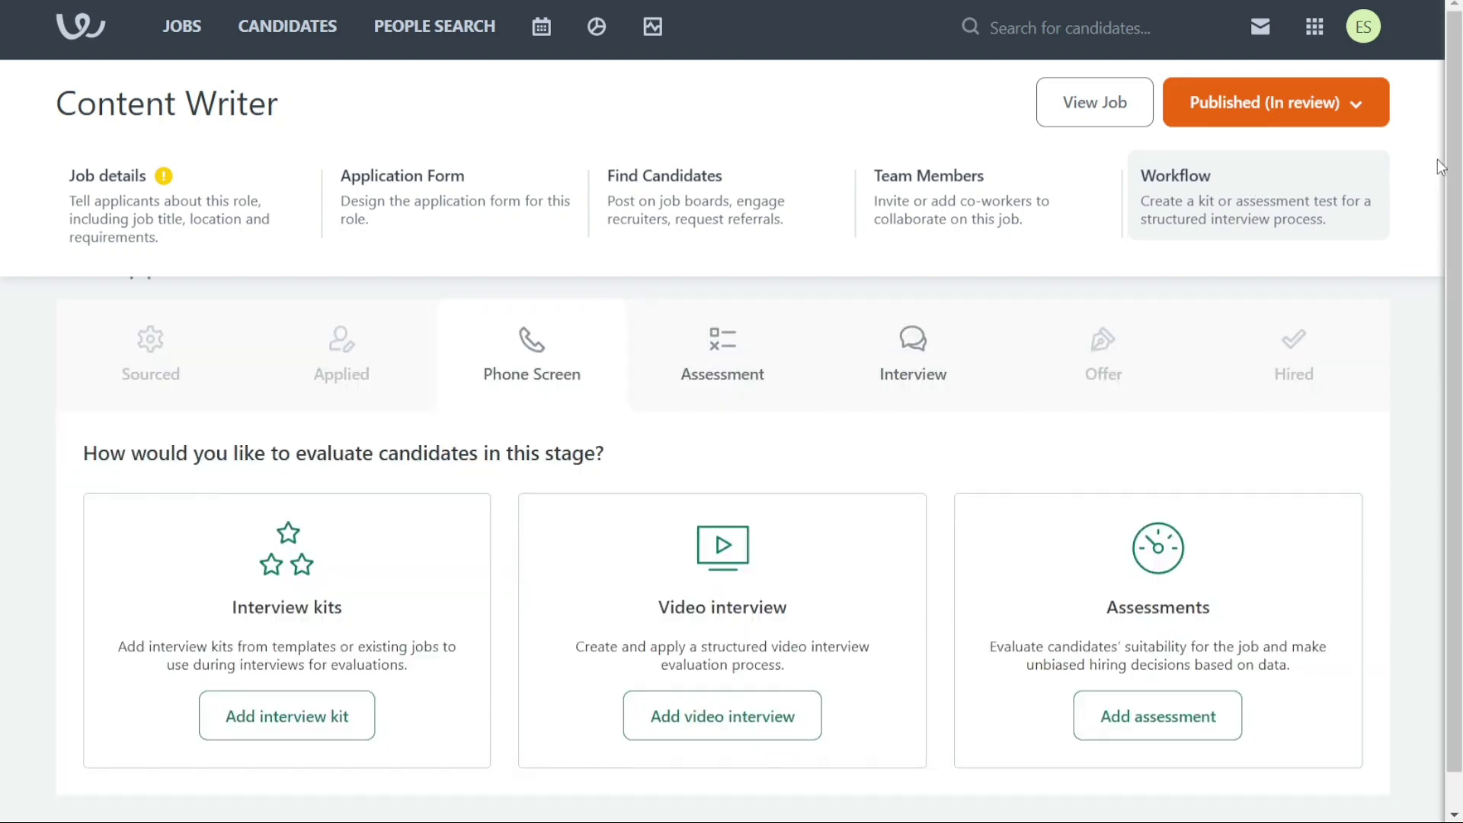
scroll(1455, 148, down, 1)
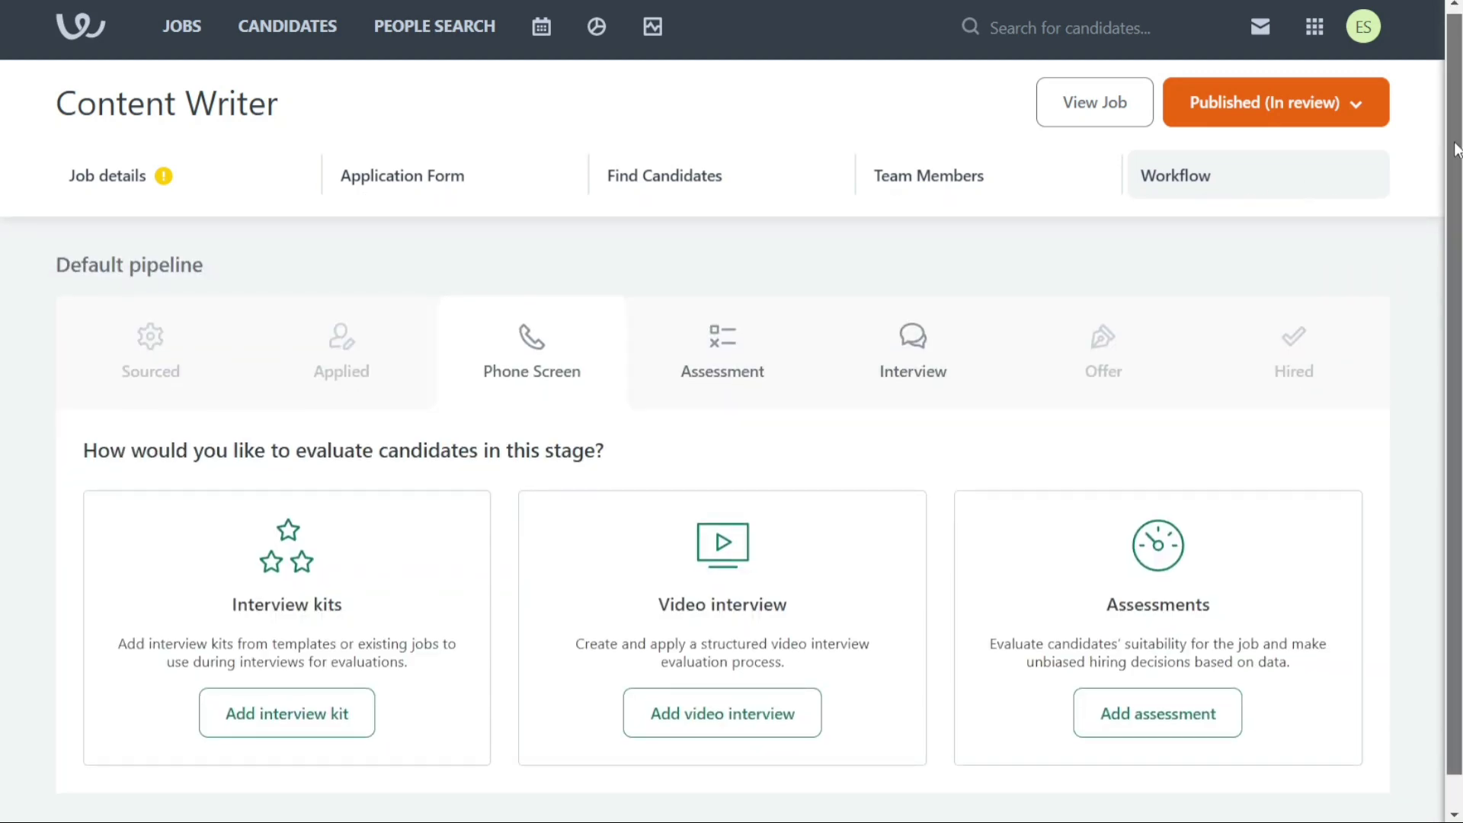
drag(1455, 153, 1456, 174)
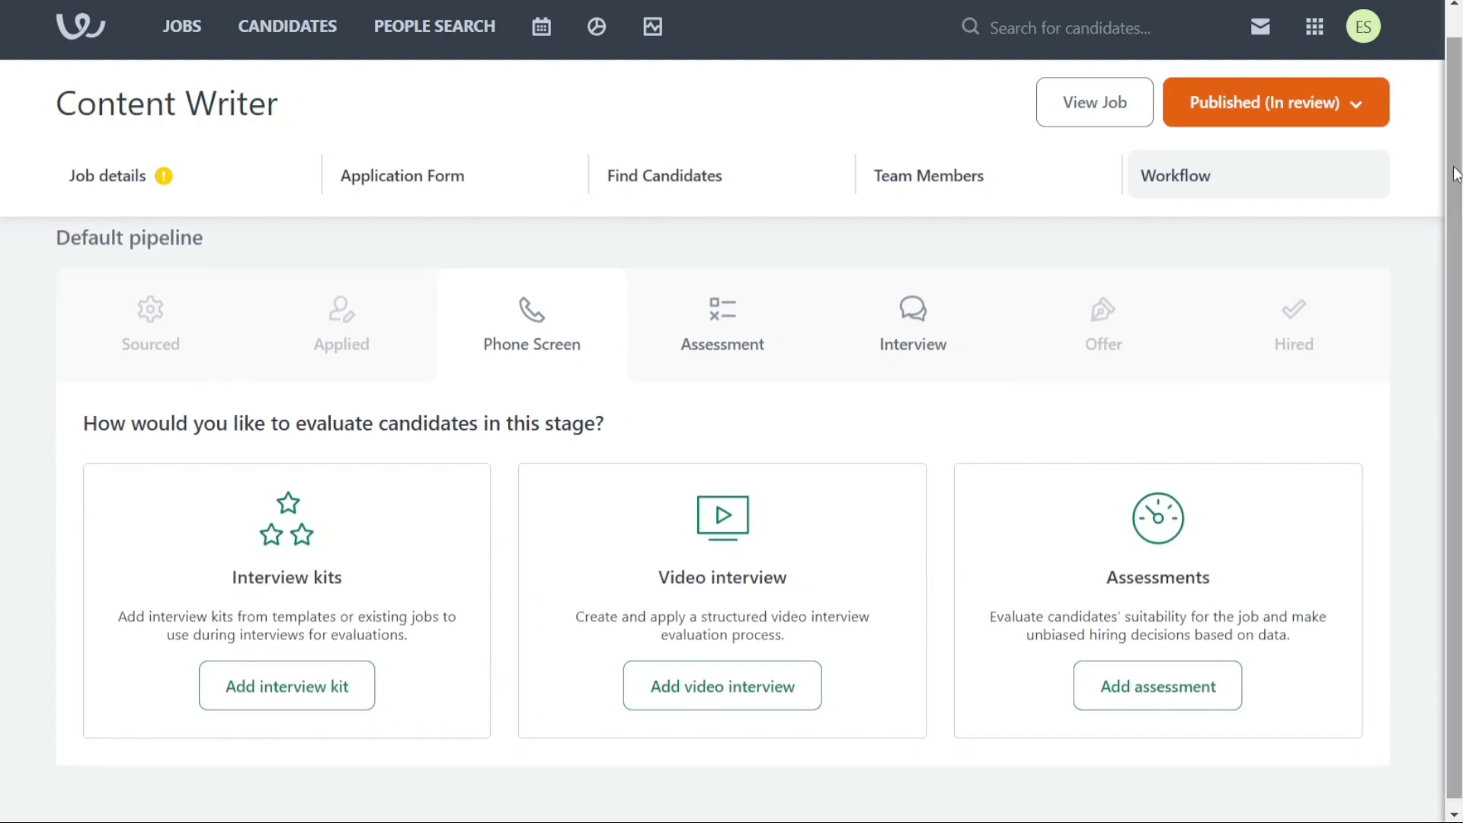